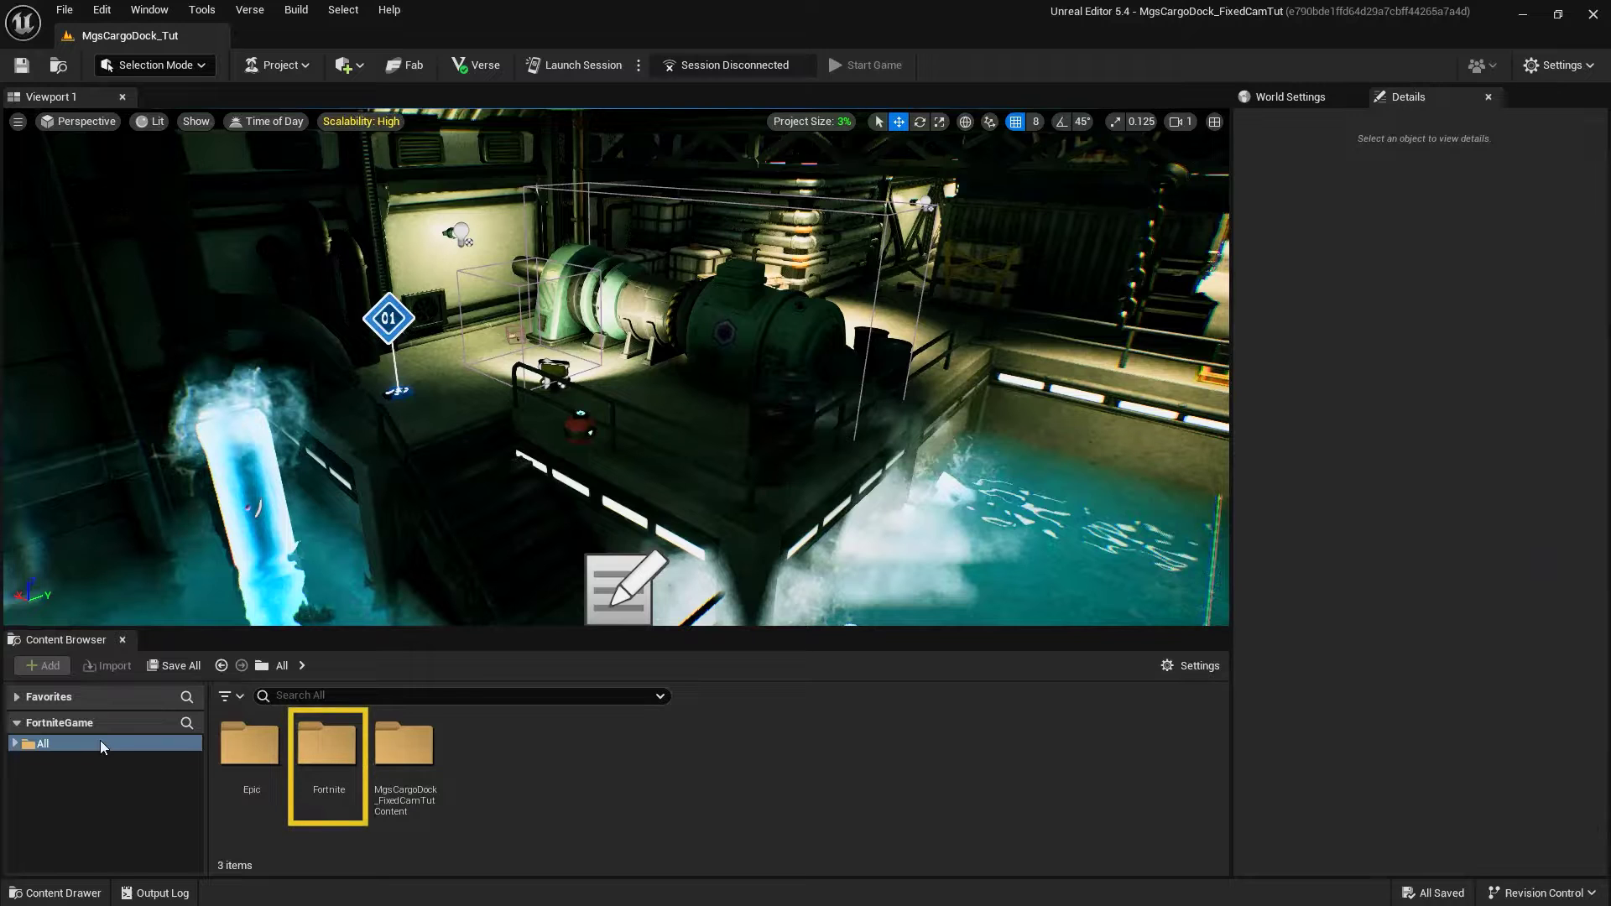
Step: Open the !Early Access folder inside the Fortnite Devices content
double_click(340, 739)
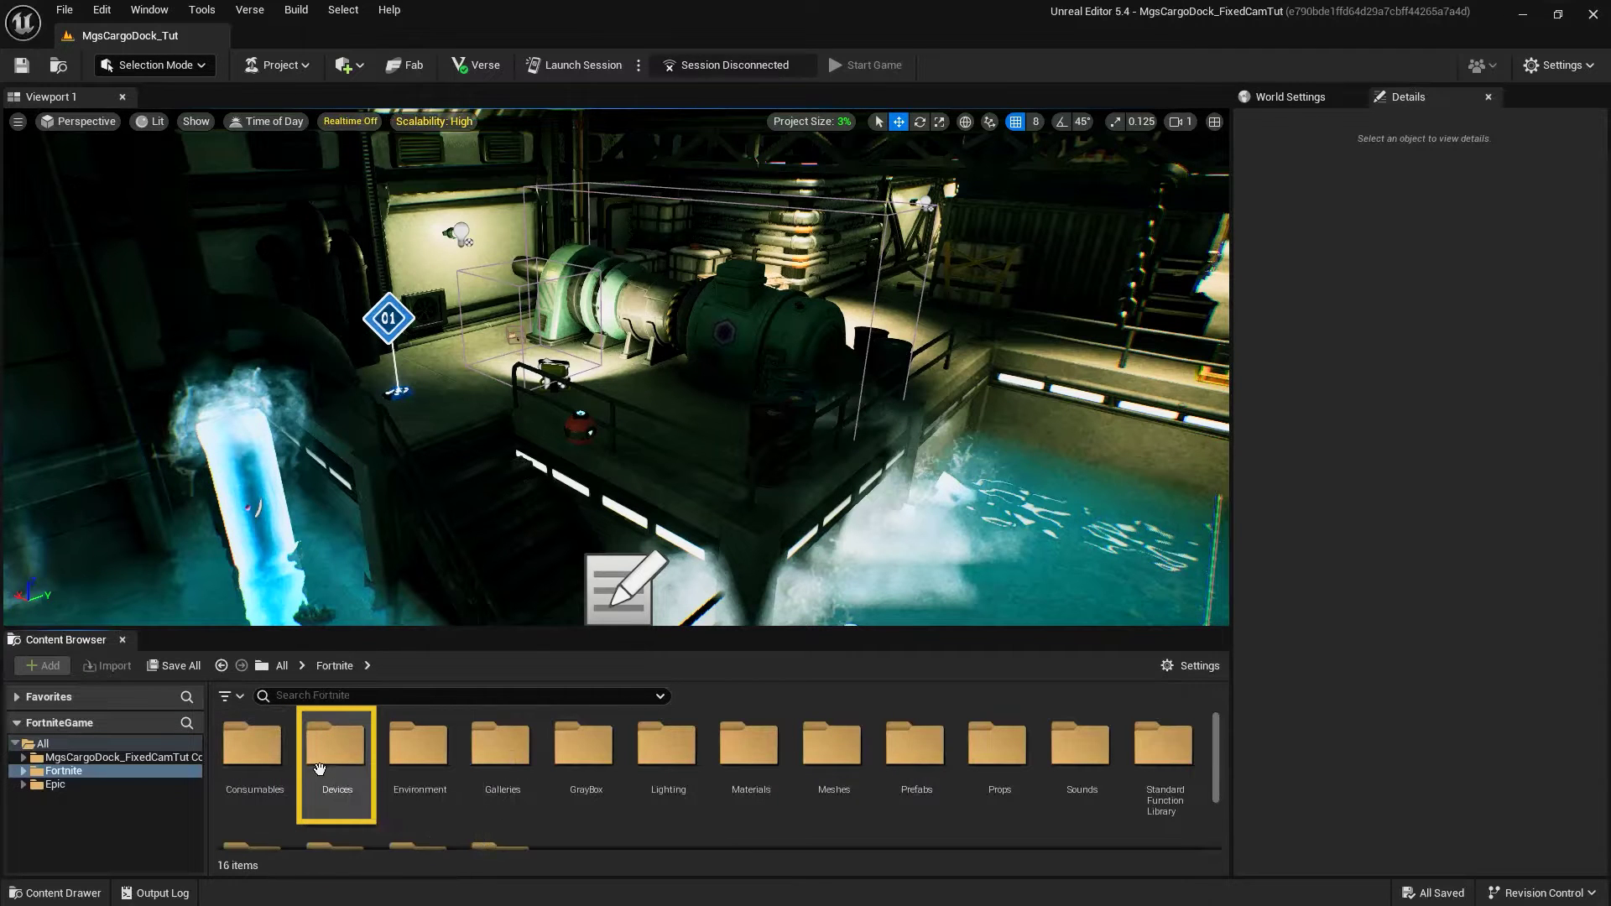
double_click(336, 767)
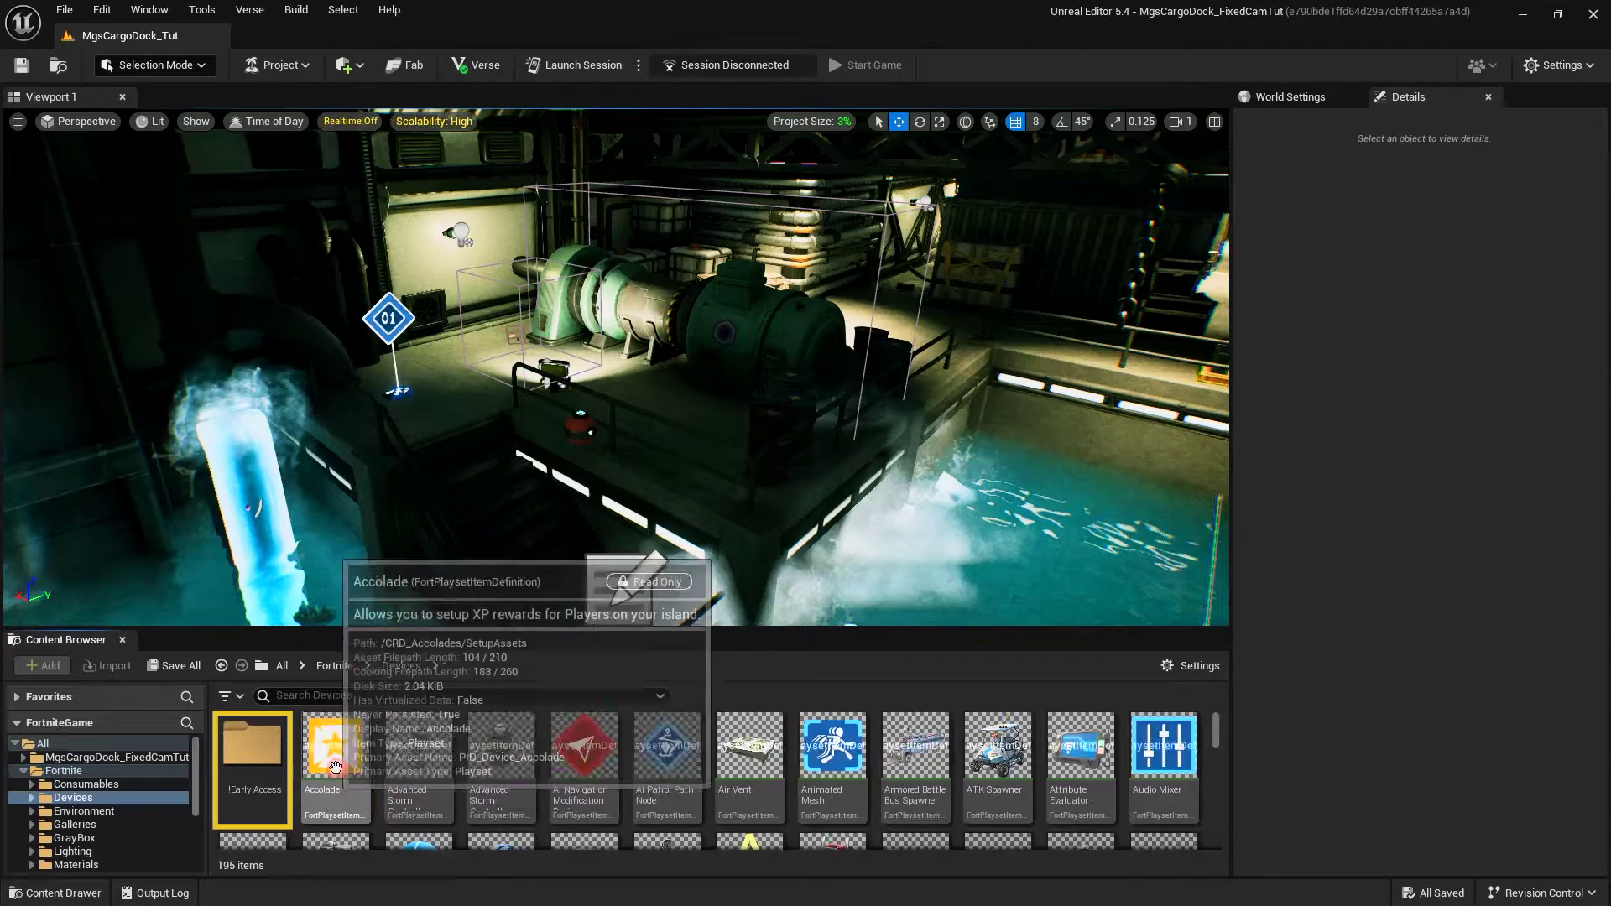
double_click(265, 755)
Step: Review the descriptions of the Camera: Fixed Point, Camera: Fixed Angle and Control: Third Person devices
left_click(312, 760)
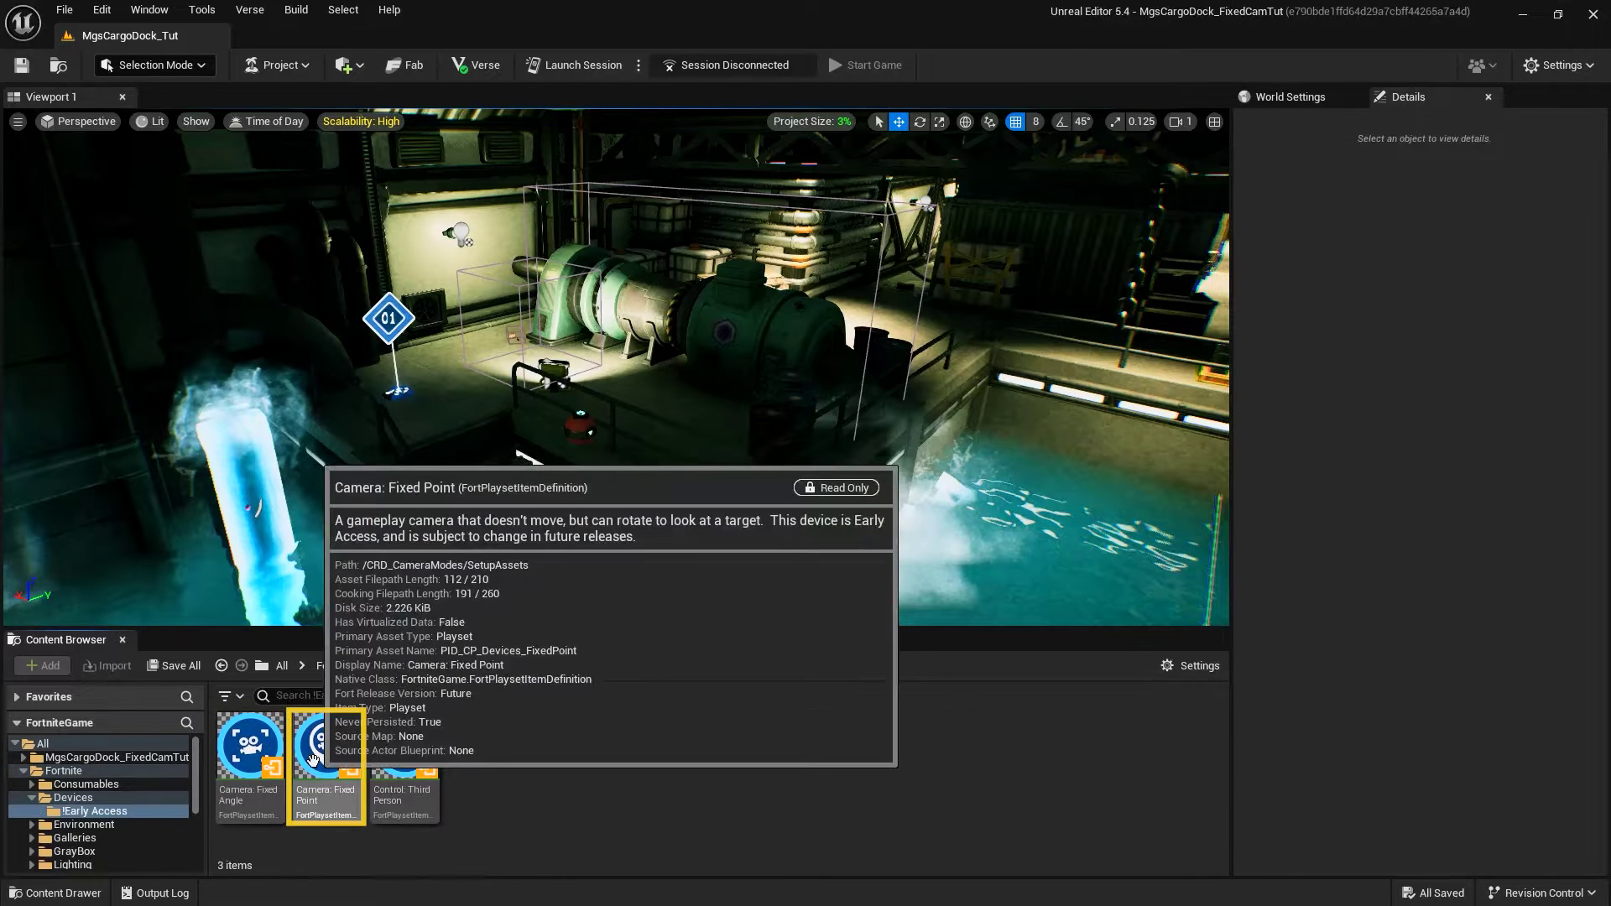
left_click(248, 747)
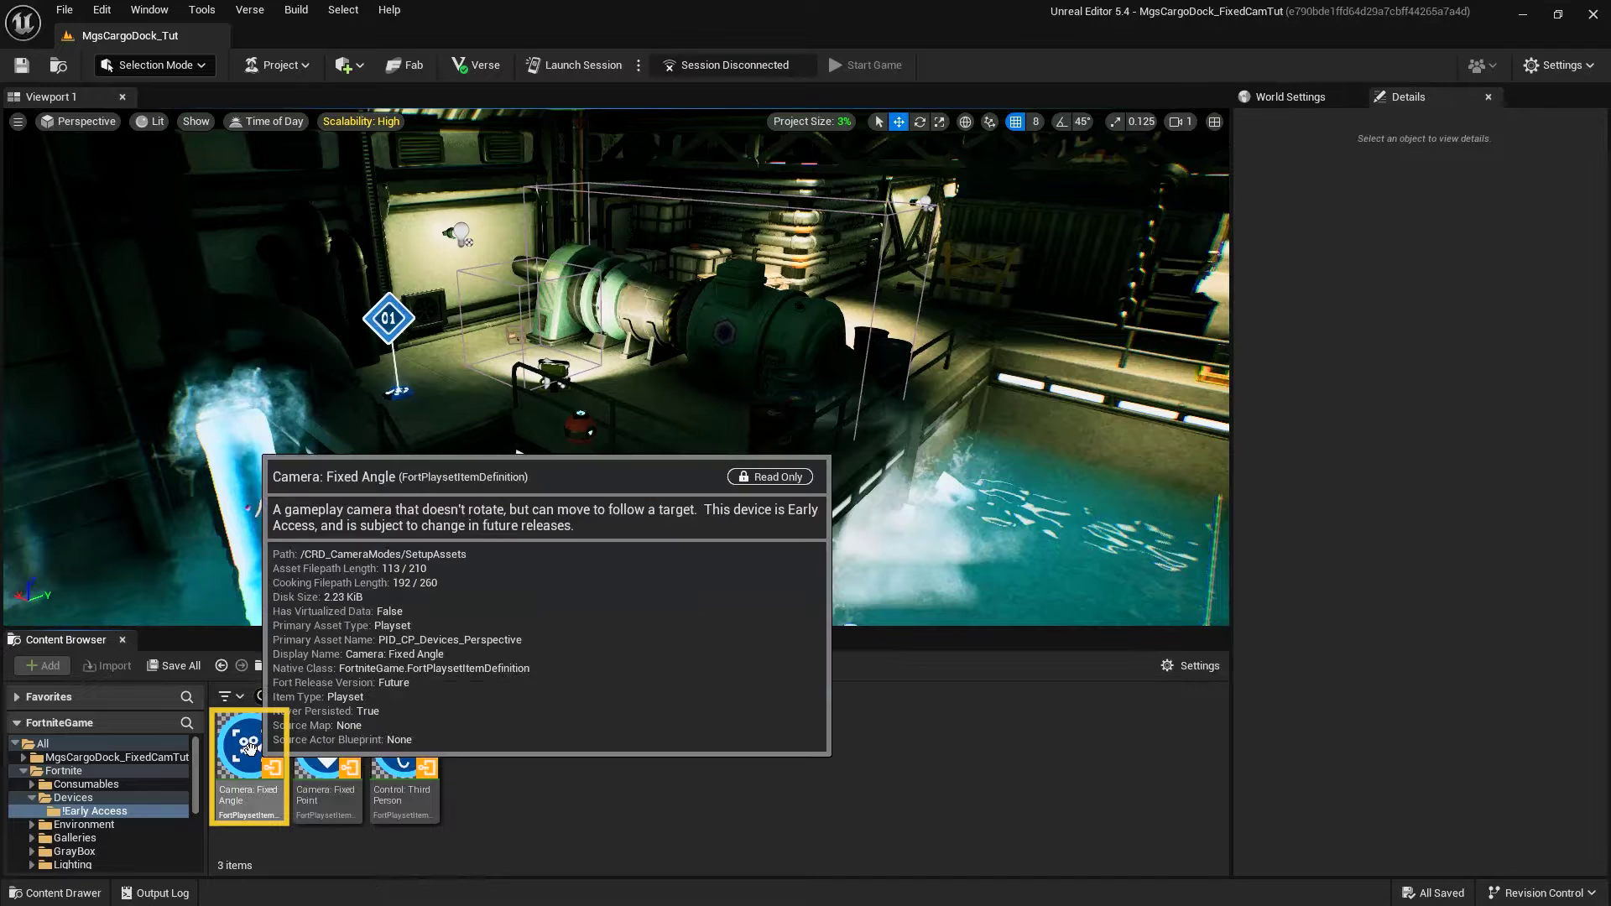
key("Right")
key("Right")
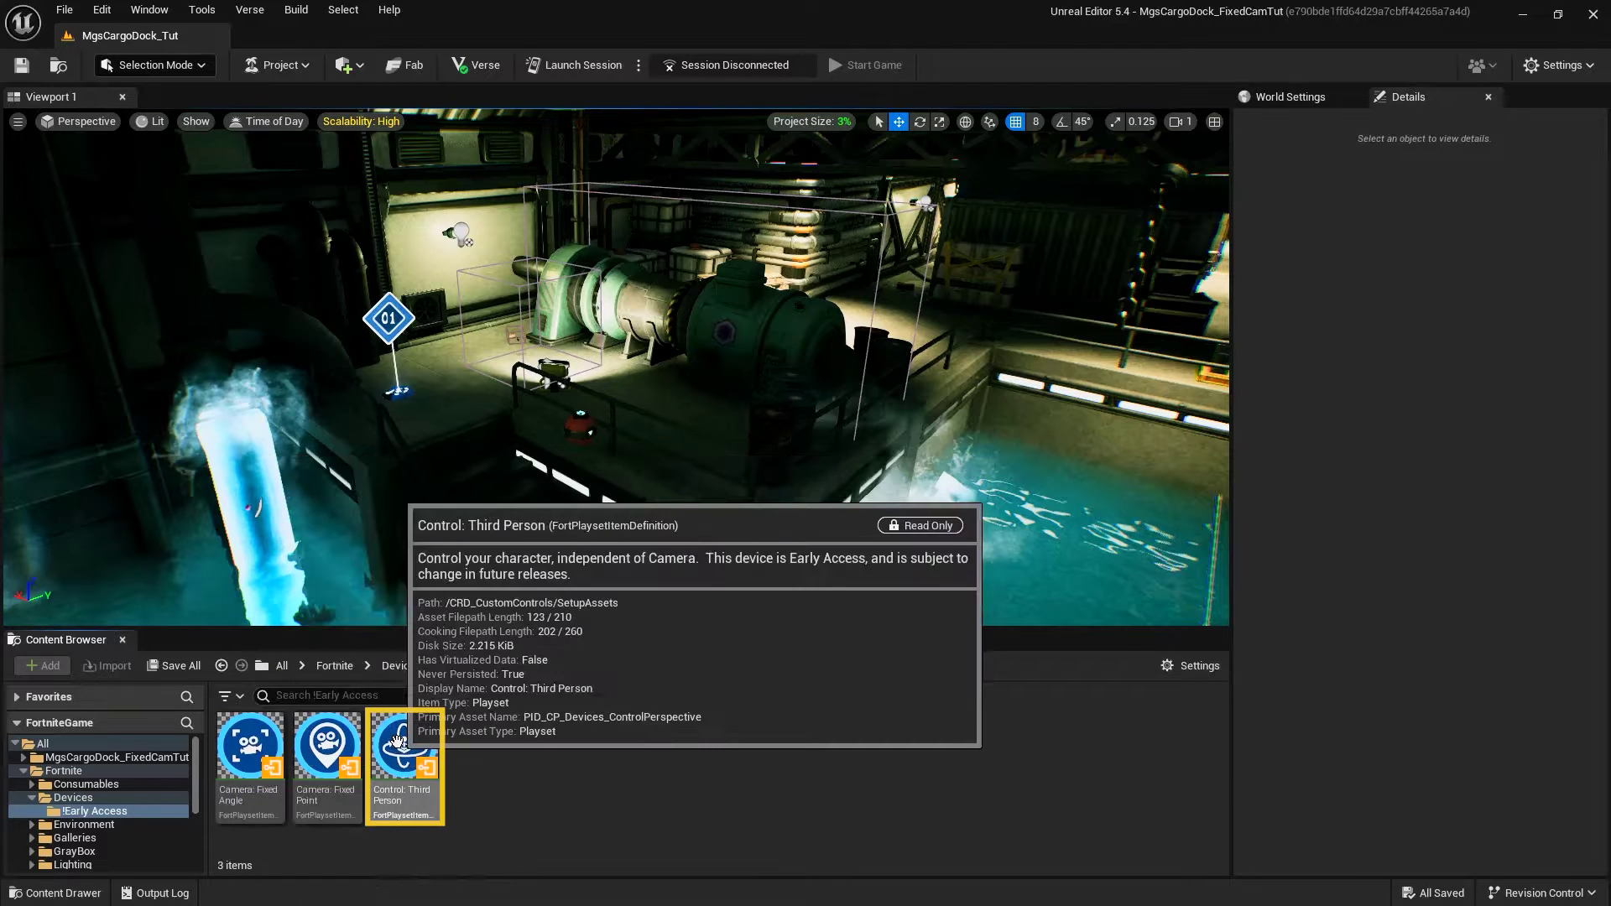
key("Left")
key("Left")
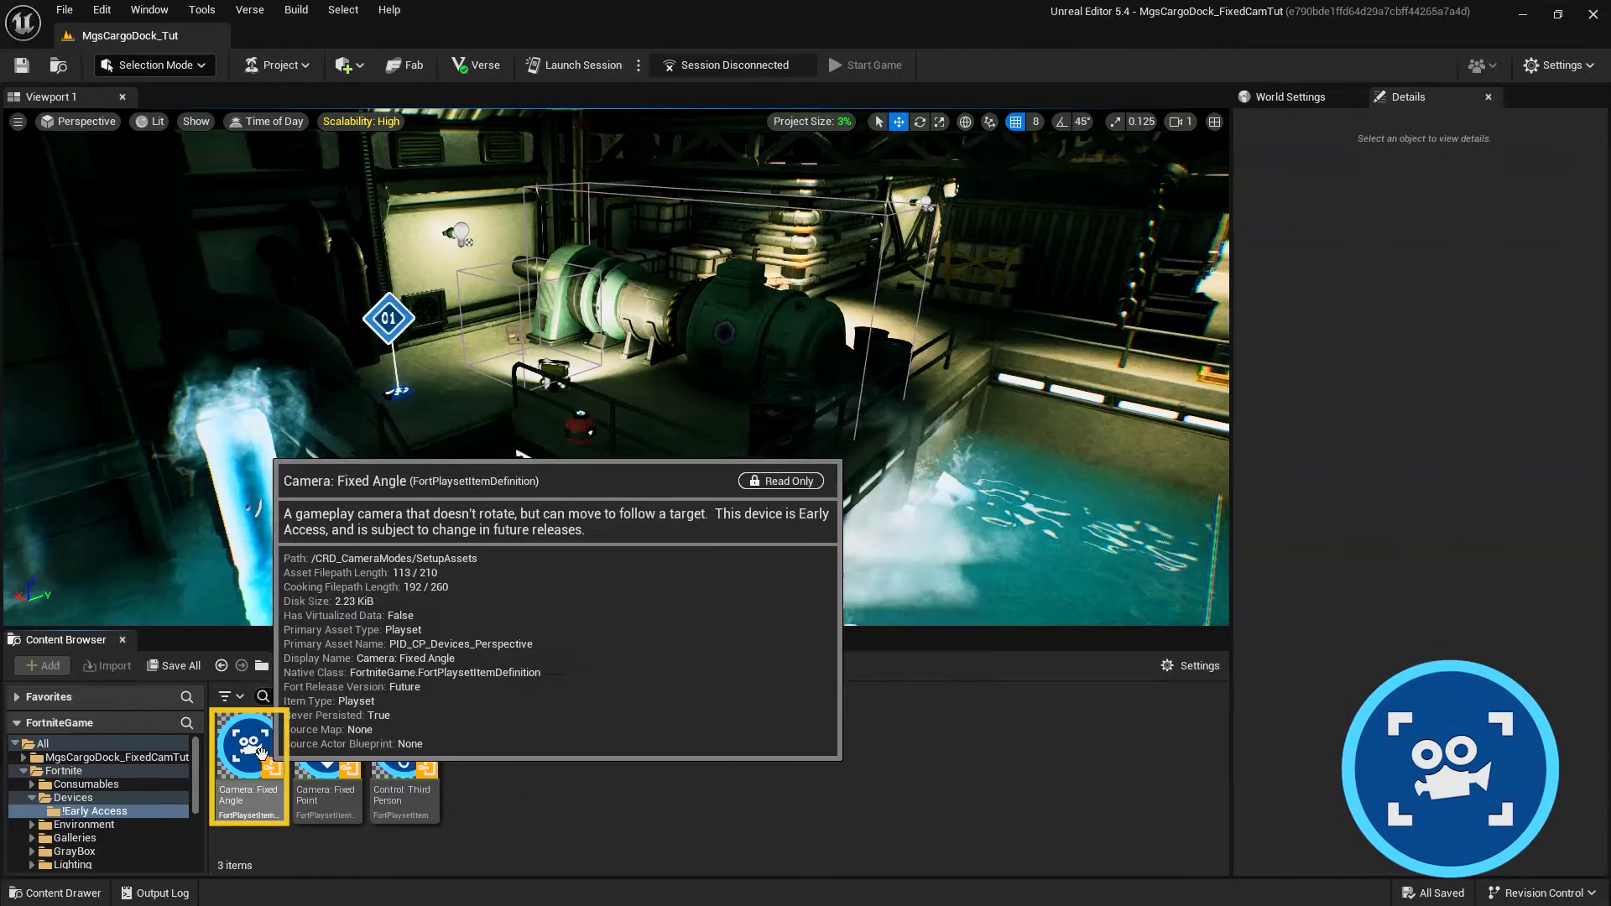
Step: Place a Camera: Fixed Angle device on the dock platform between the 01 spawn pad and the green machinery
left_click_drag(250, 745, 430, 435)
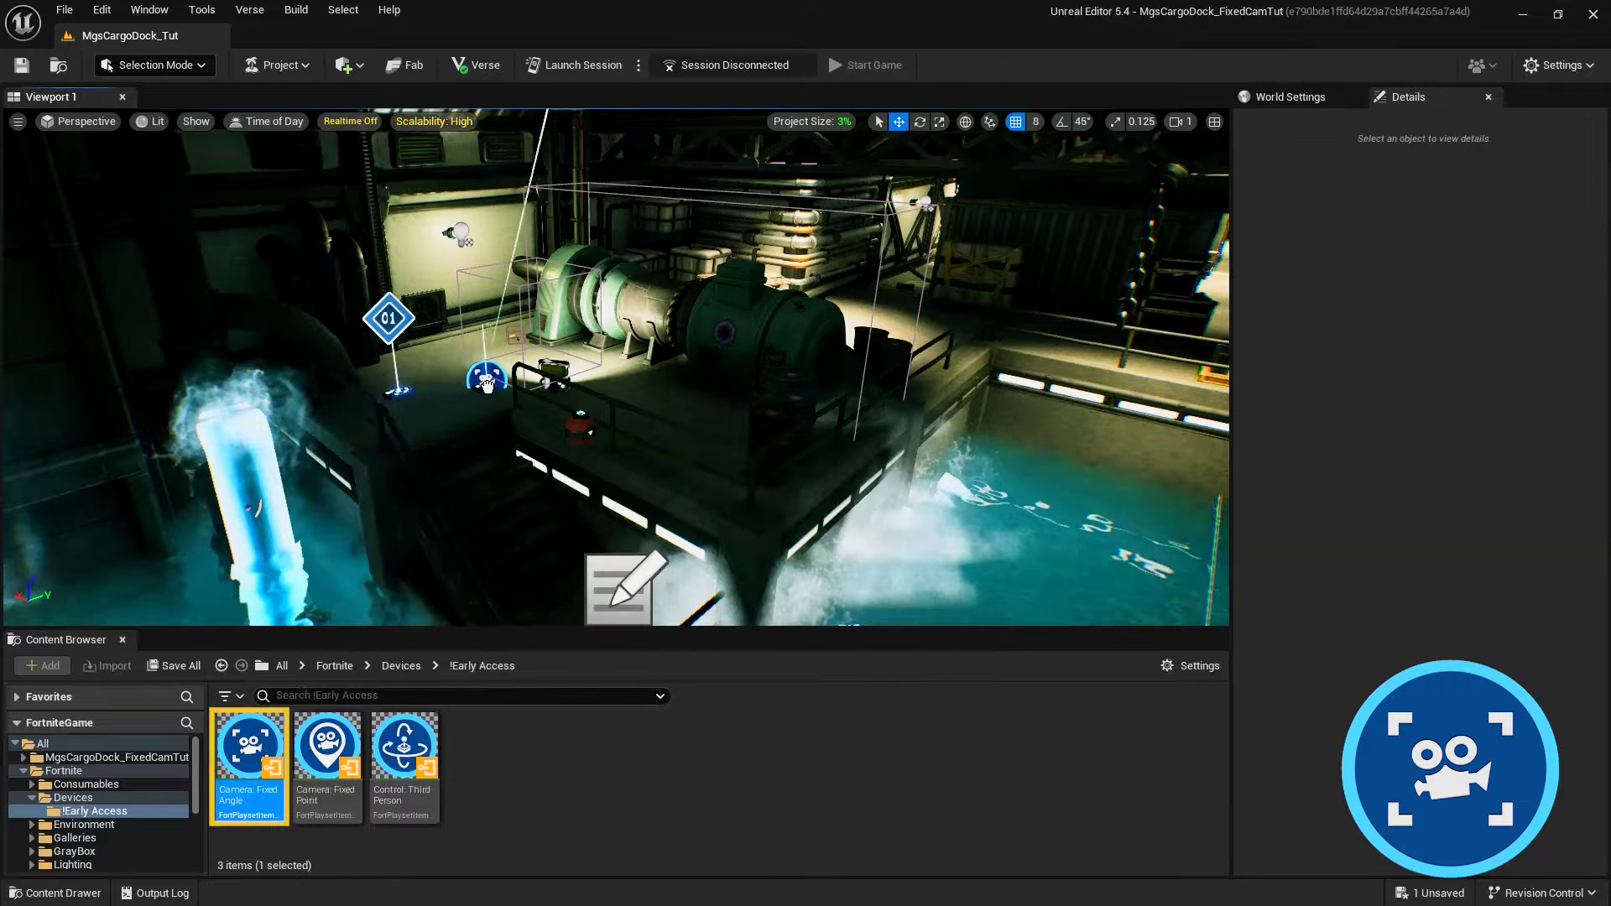
left_click_drag(486, 382, 485, 385)
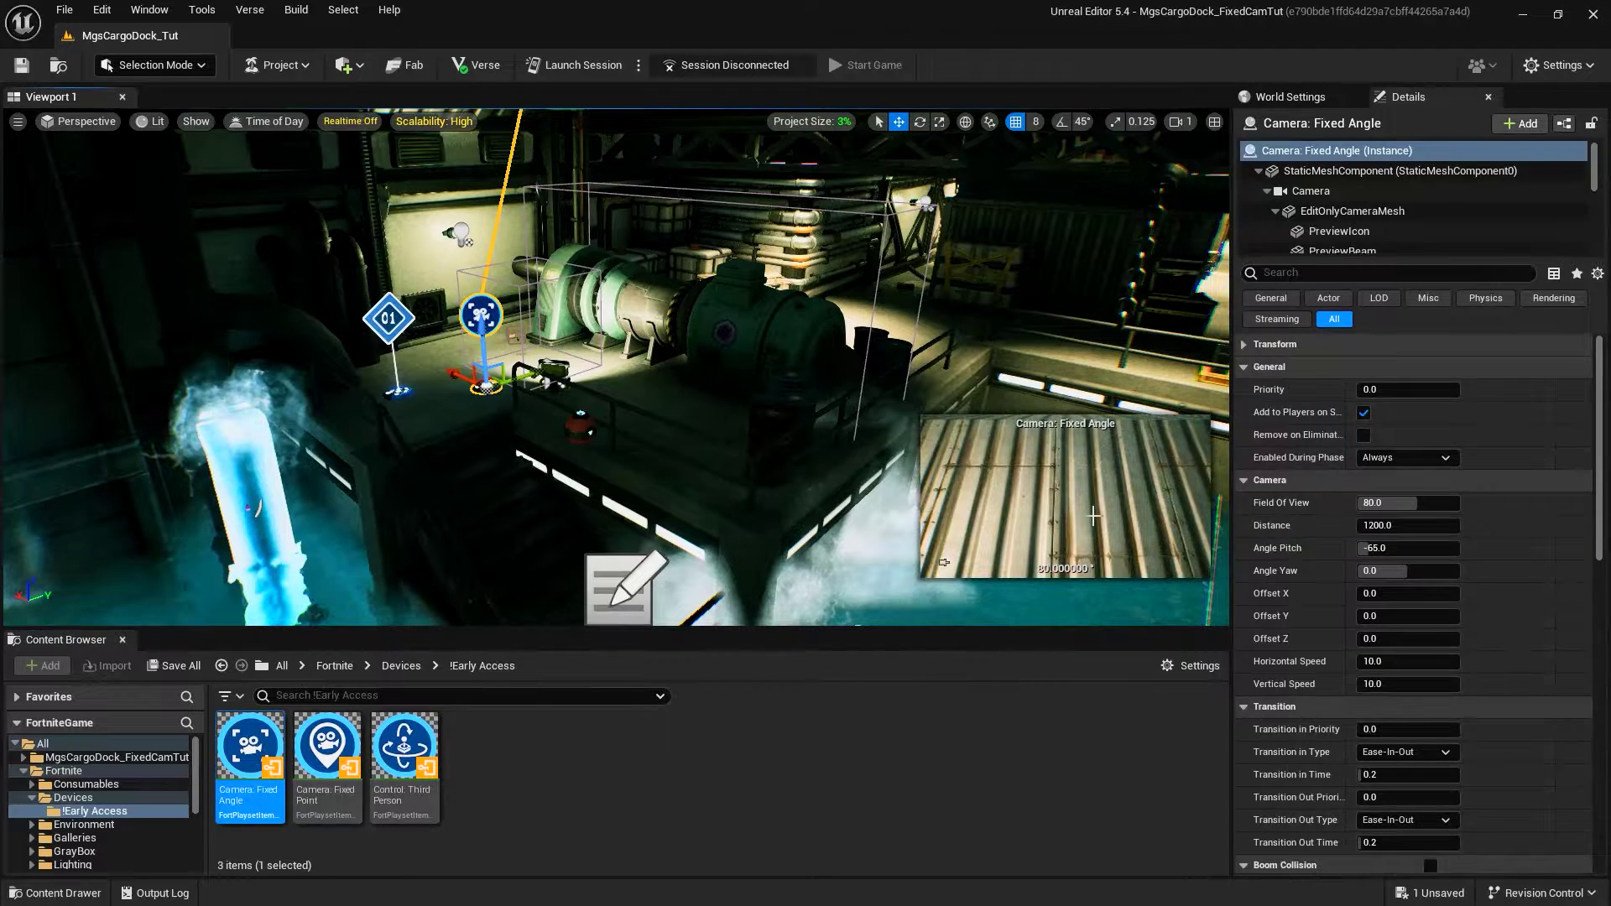
mouse_move(596, 479)
right_mouse_down()
mouse_move(512, 477)
mouse_move(546, 457)
mouse_move(596, 478)
right_mouse_up()
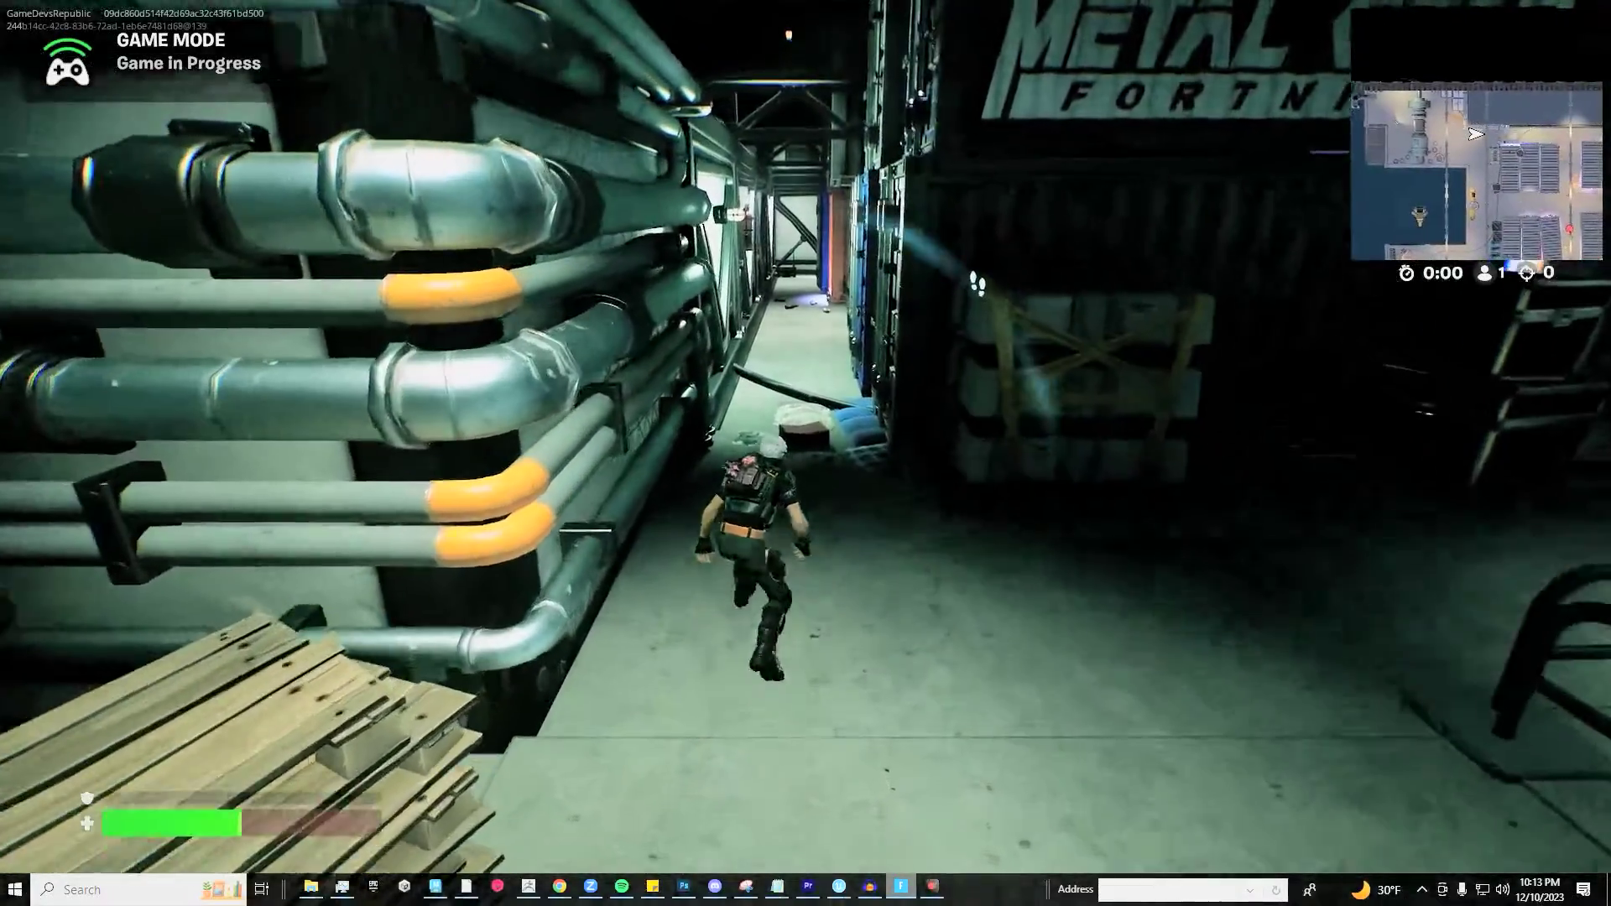
key("w")
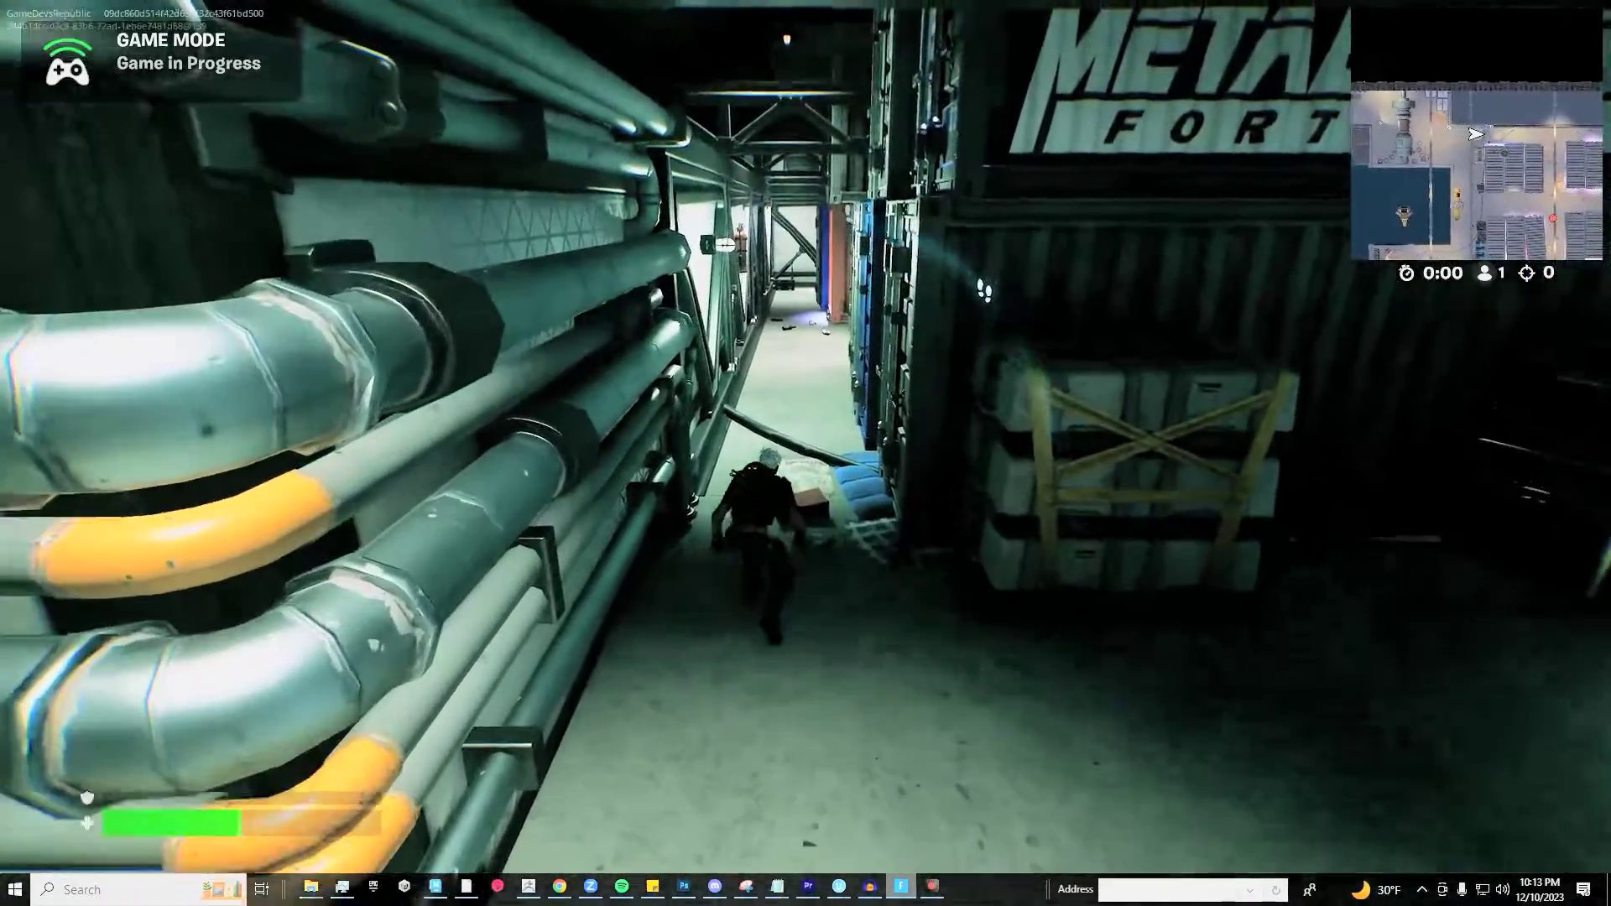
key("w")
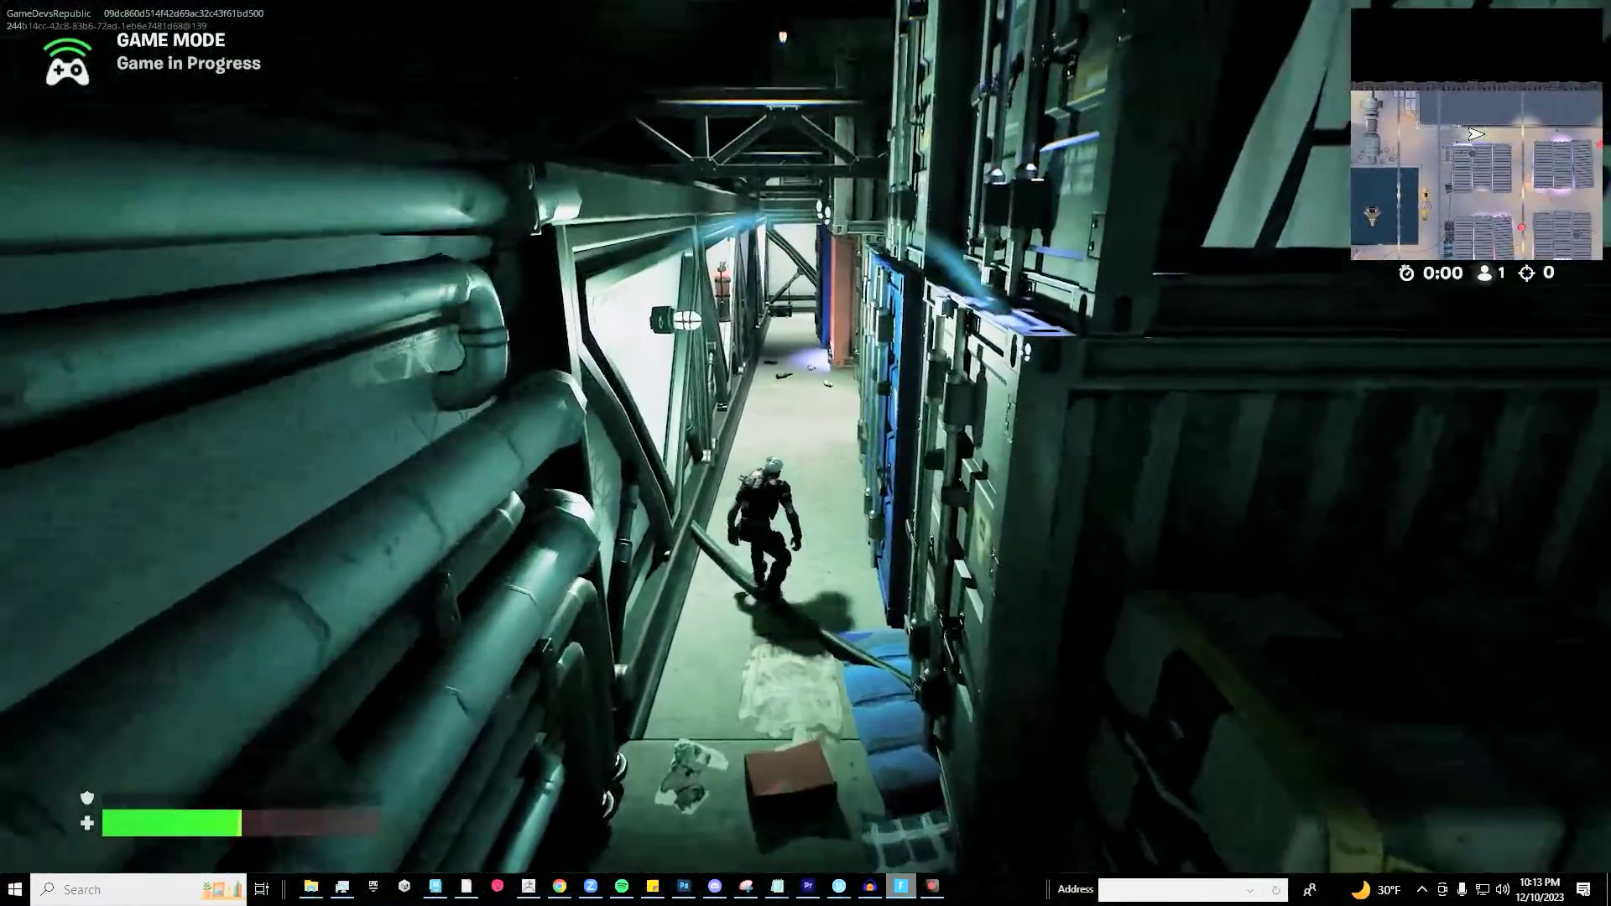
key("w")
key("s")
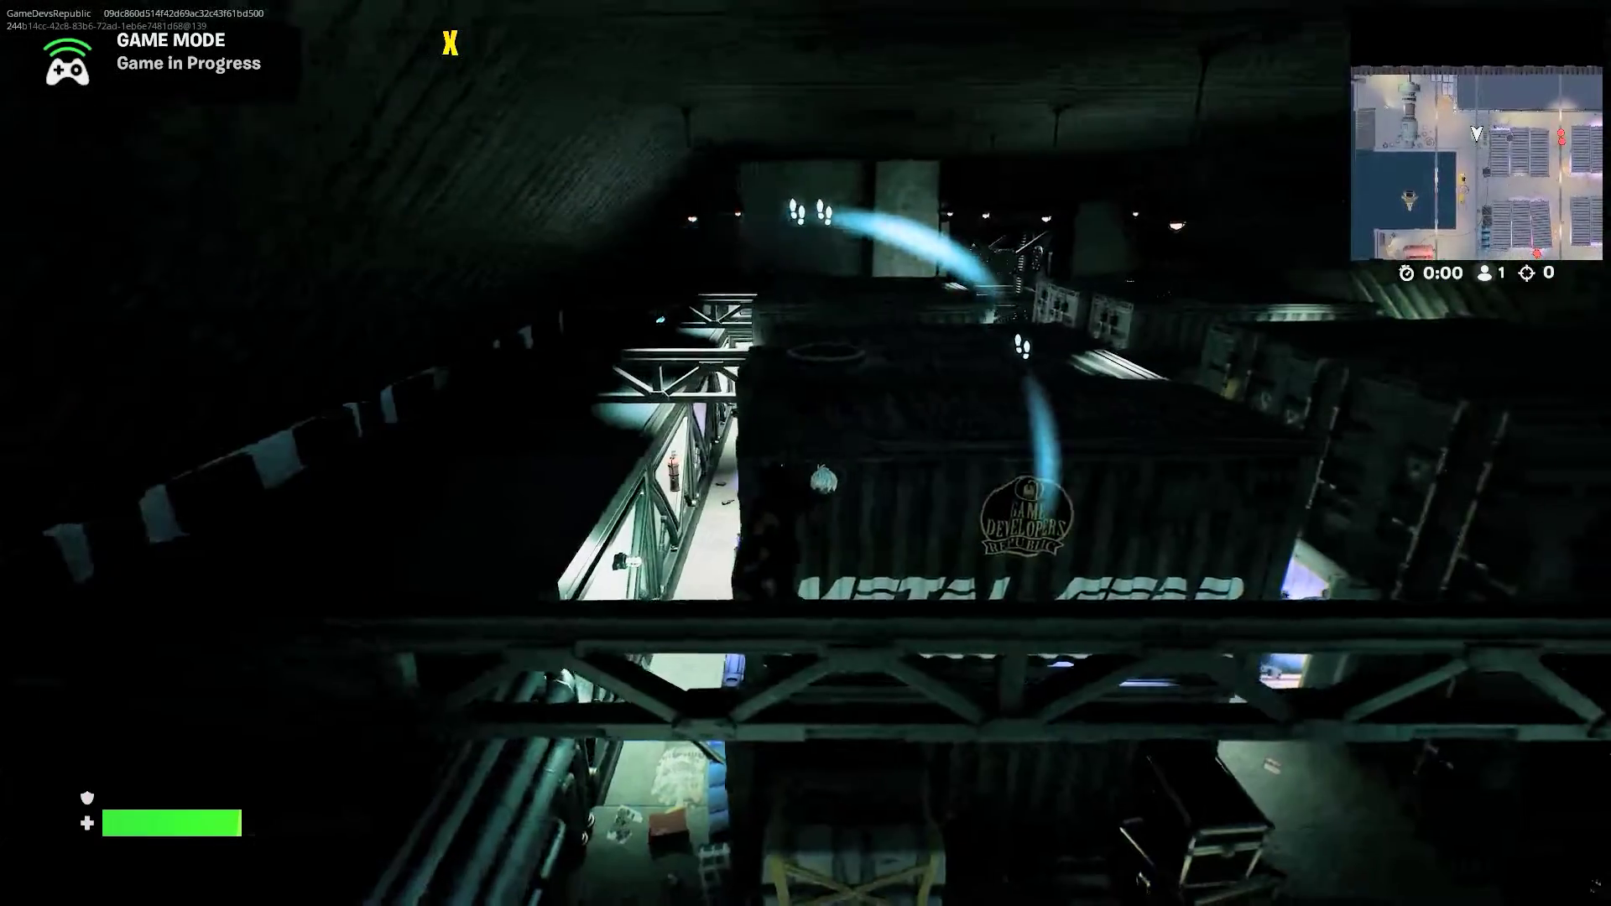
key("d")
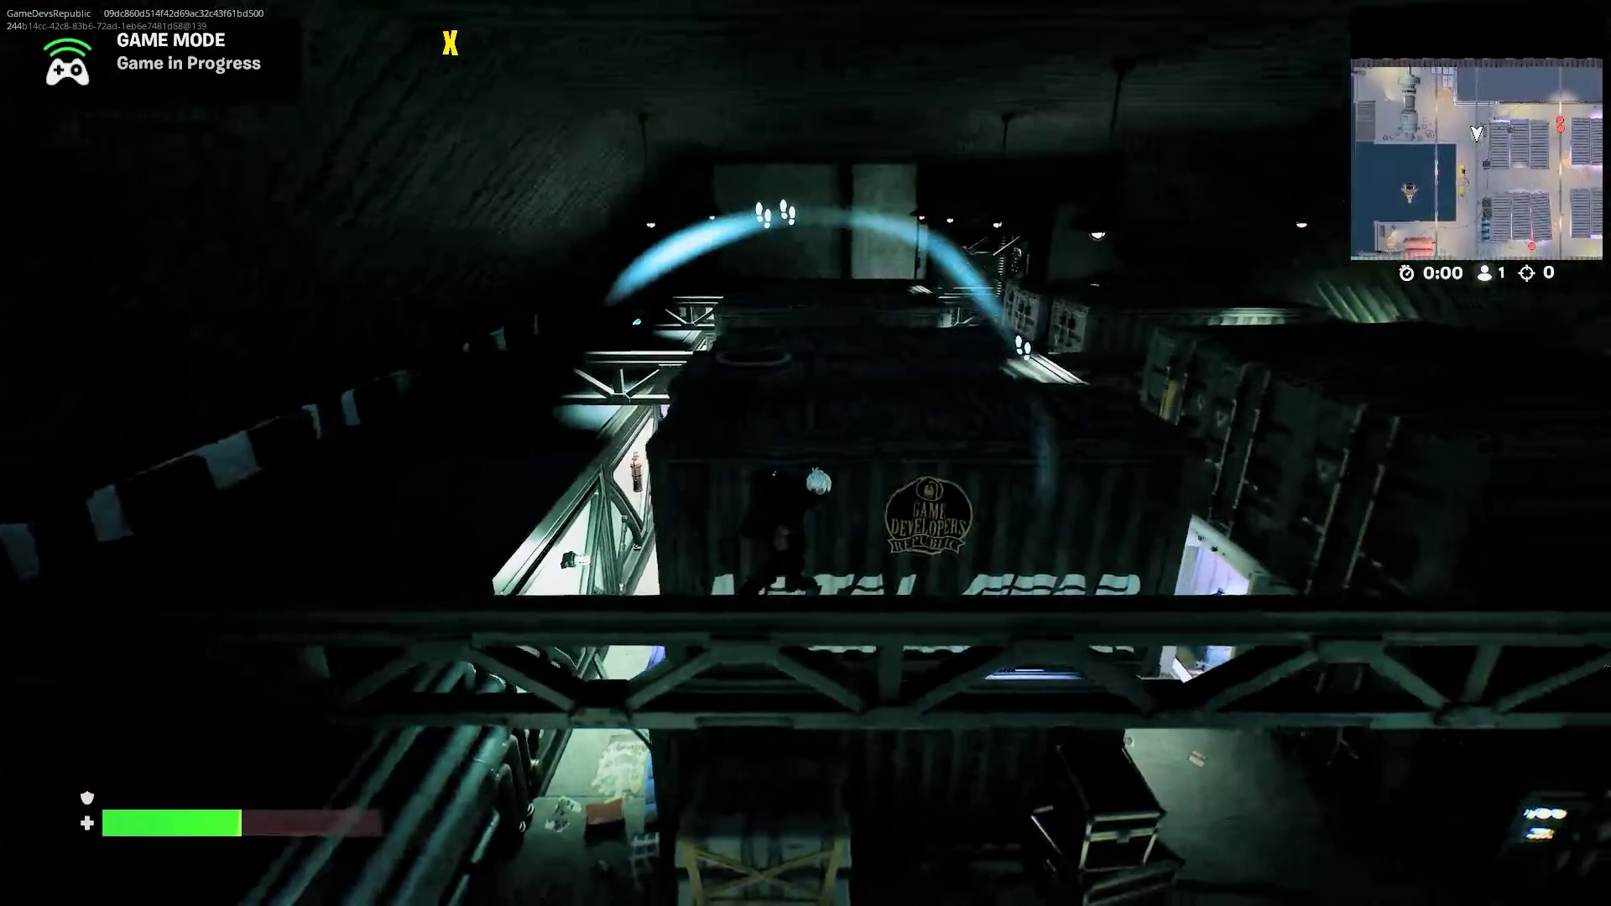
key("d")
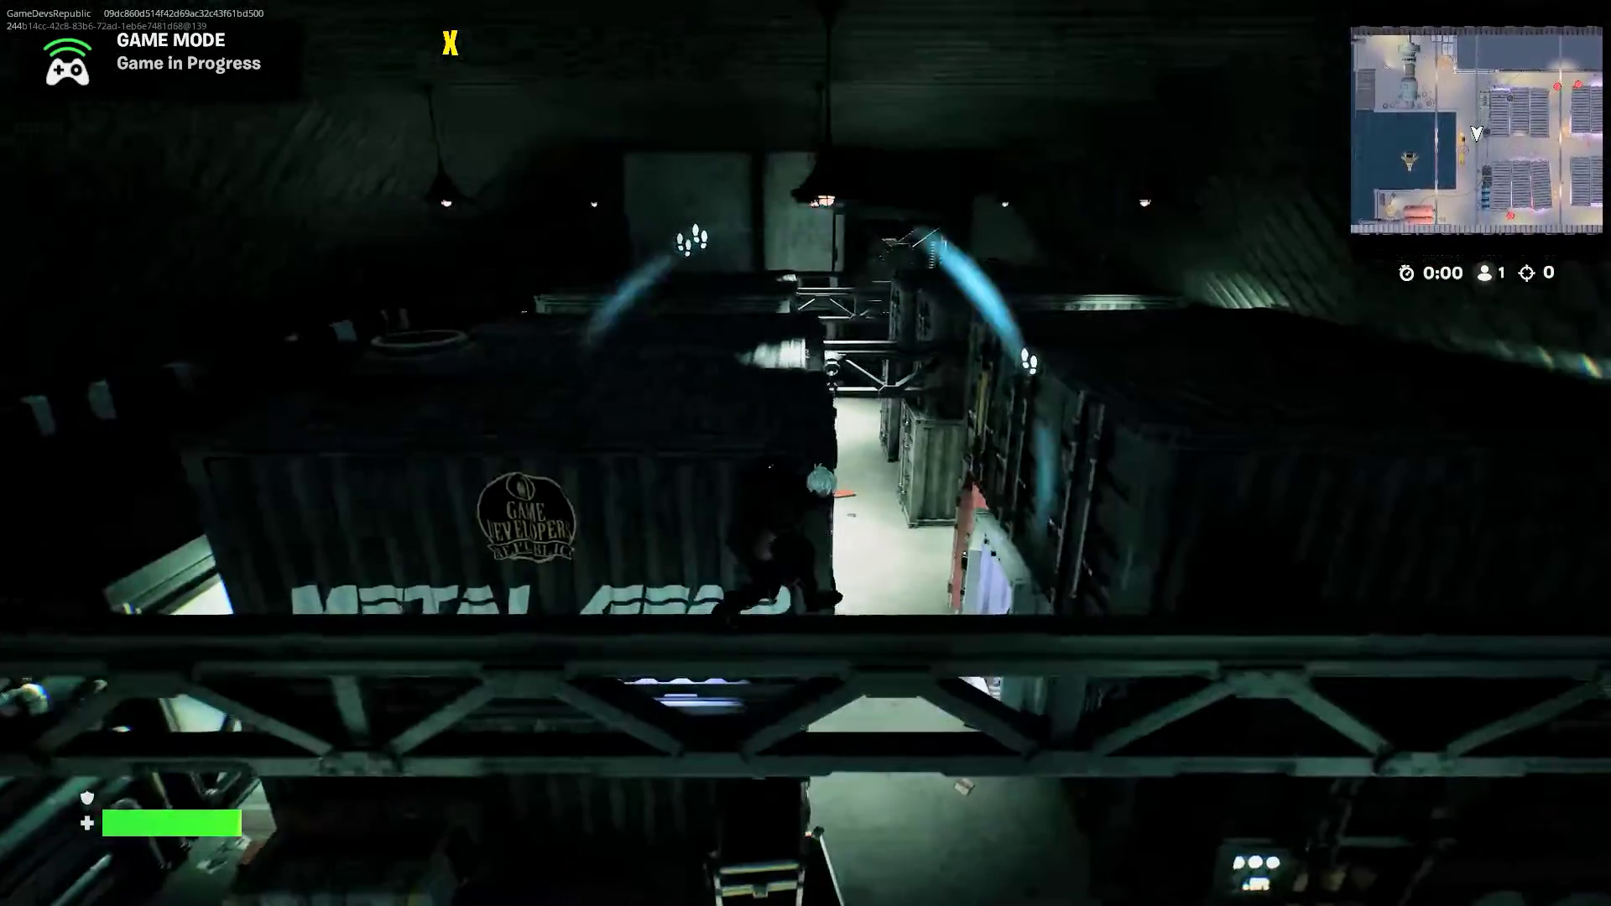
key("w")
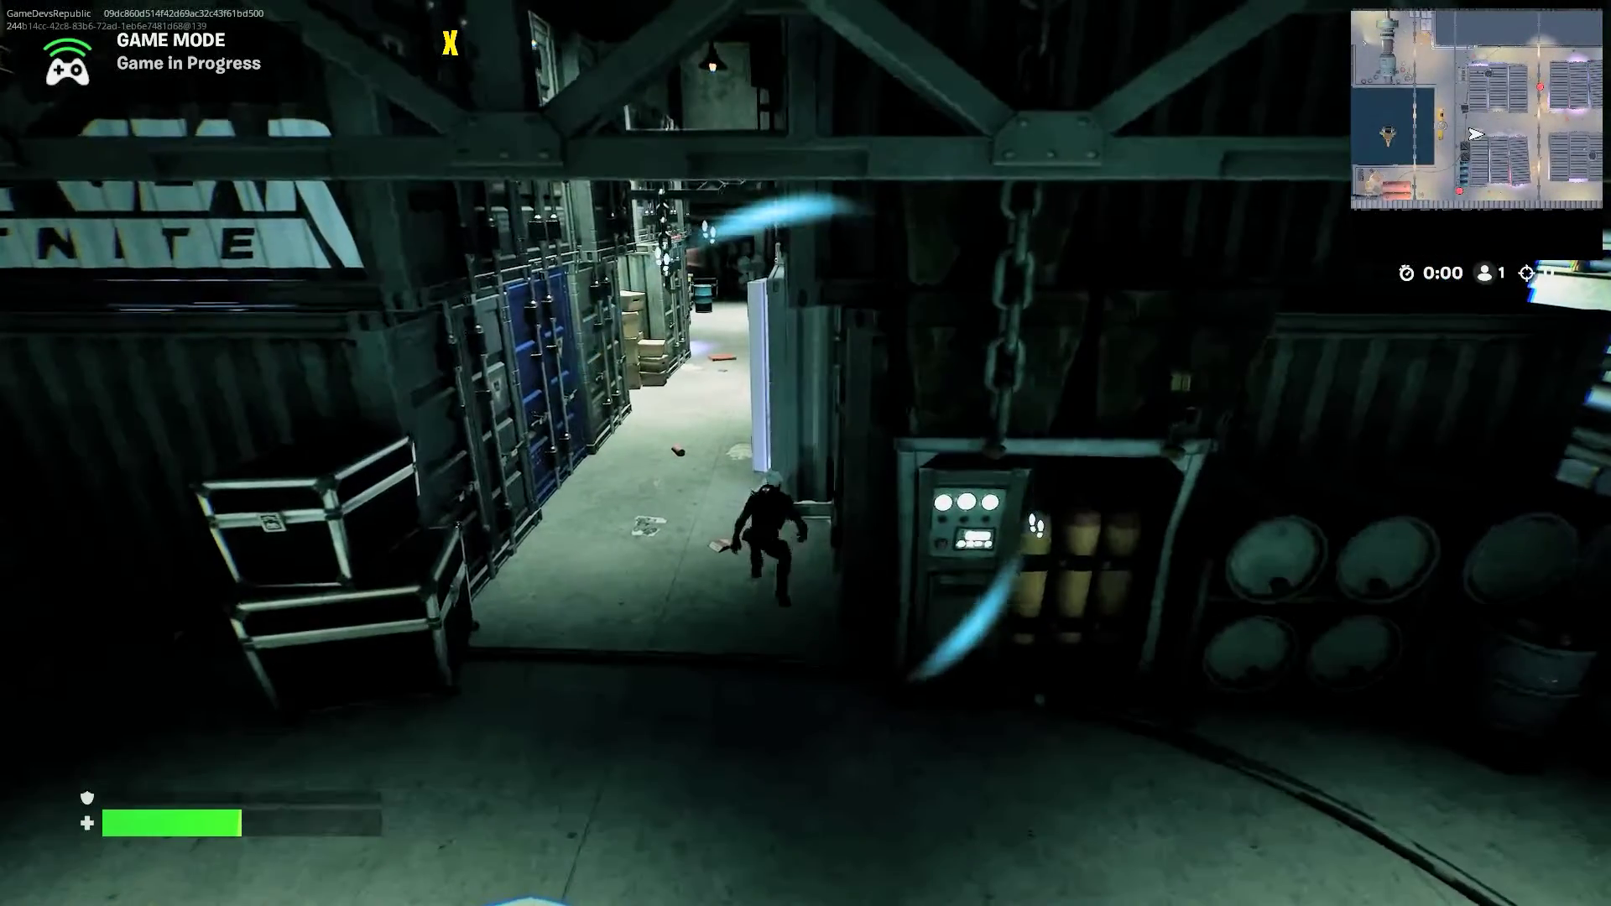
key("w")
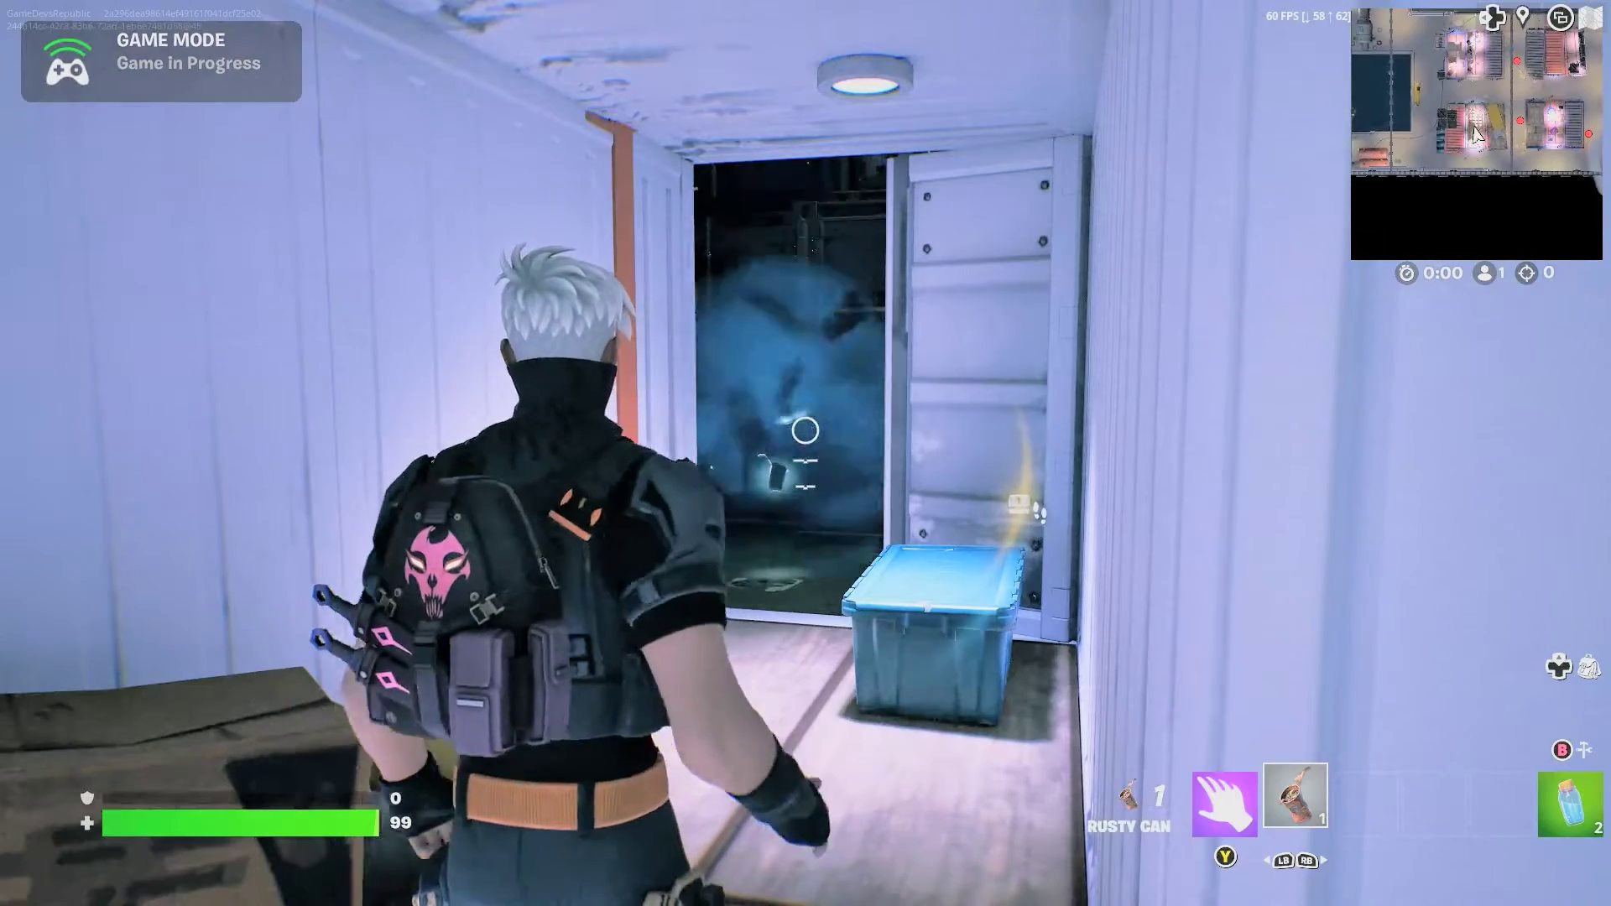
key("s")
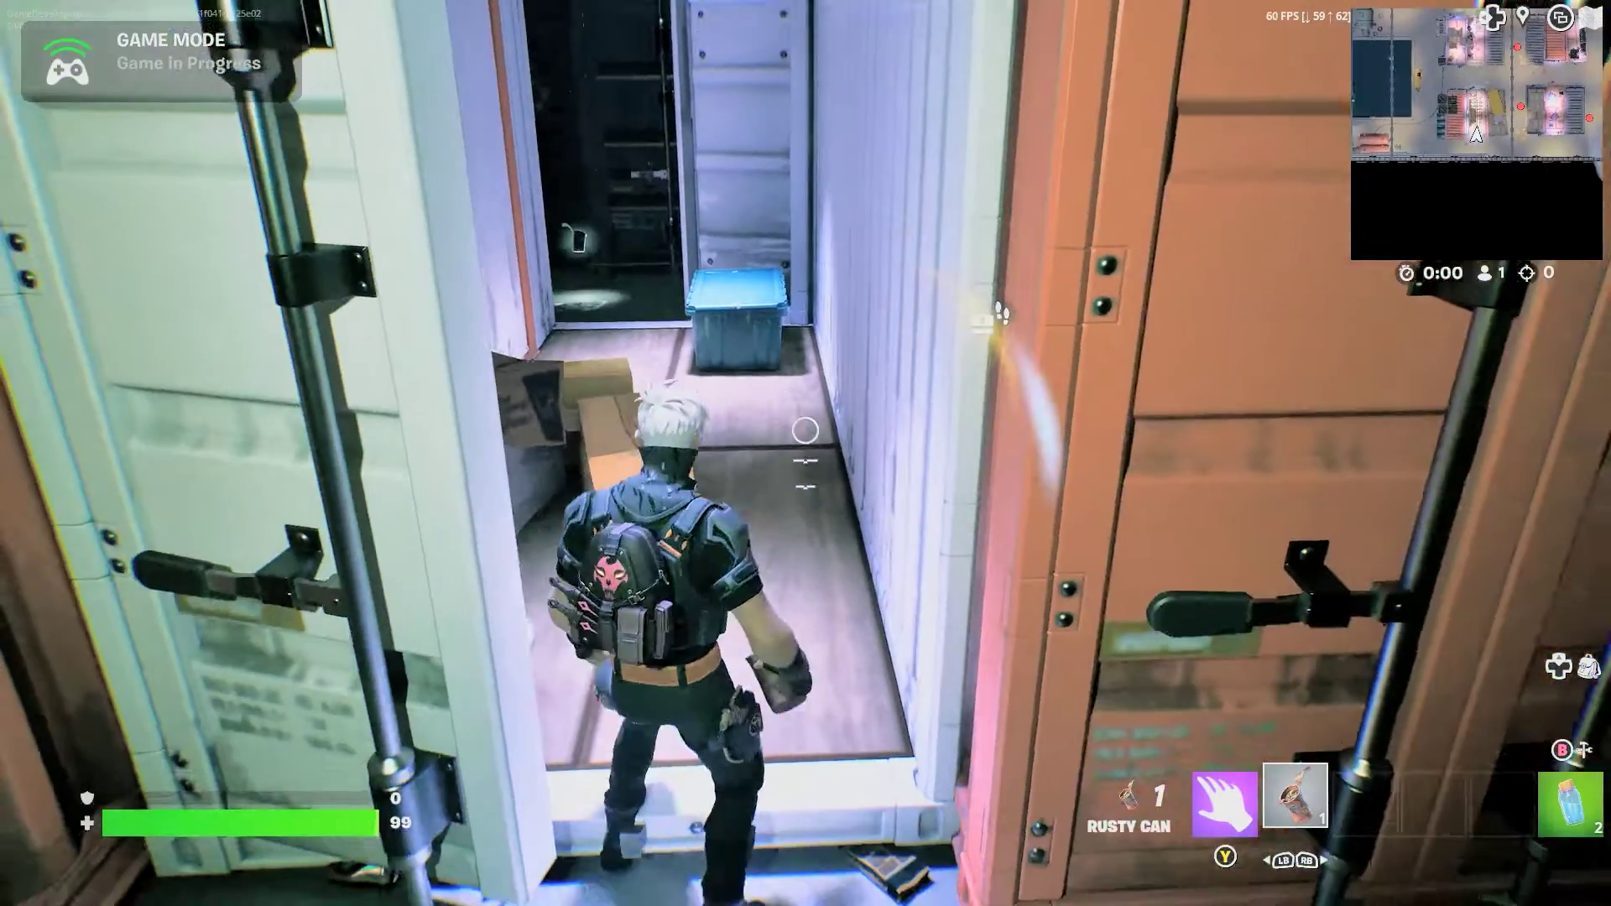
key("s")
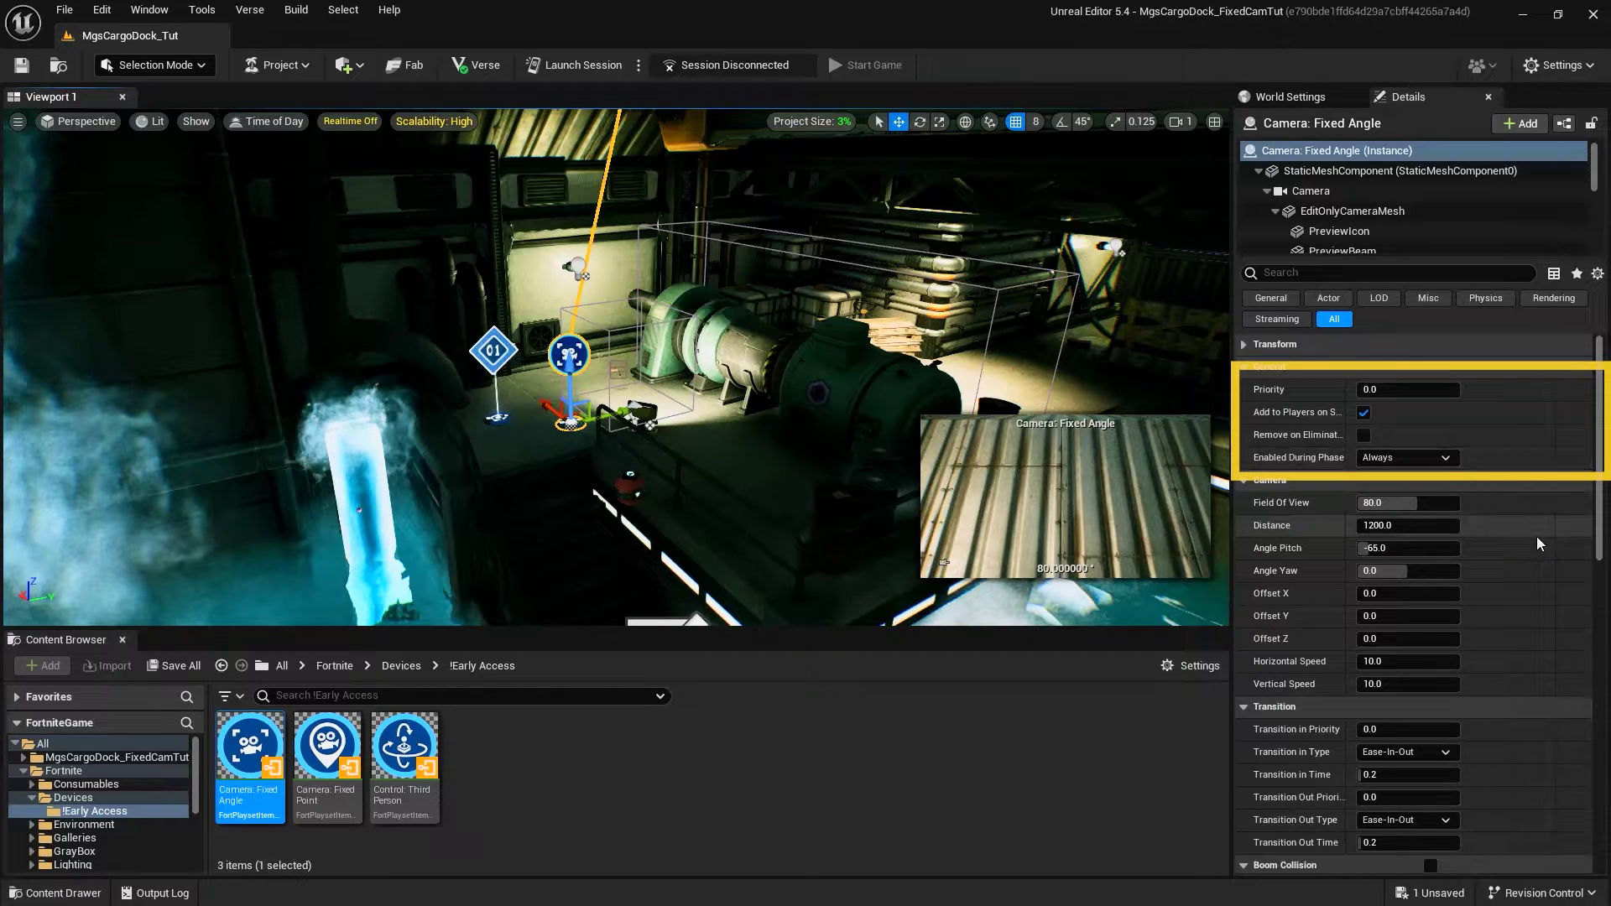
Step: Try Priority values of 1 and 3 on the Fixed Angle camera and reset the setting to its default
left_click(1423, 392)
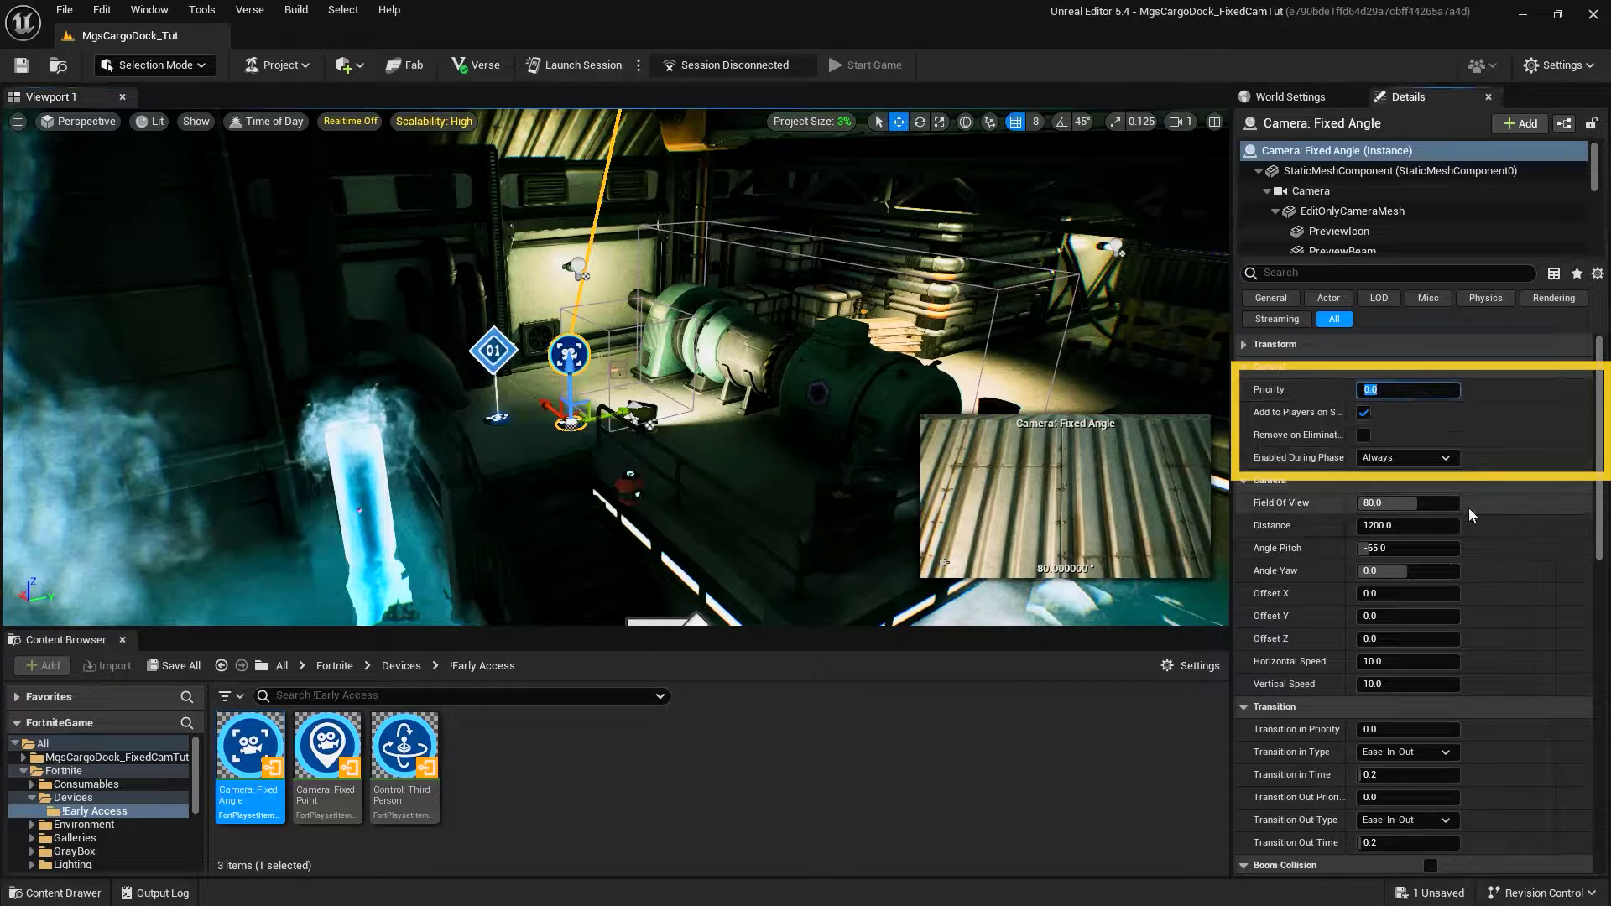
type("1")
key("Return")
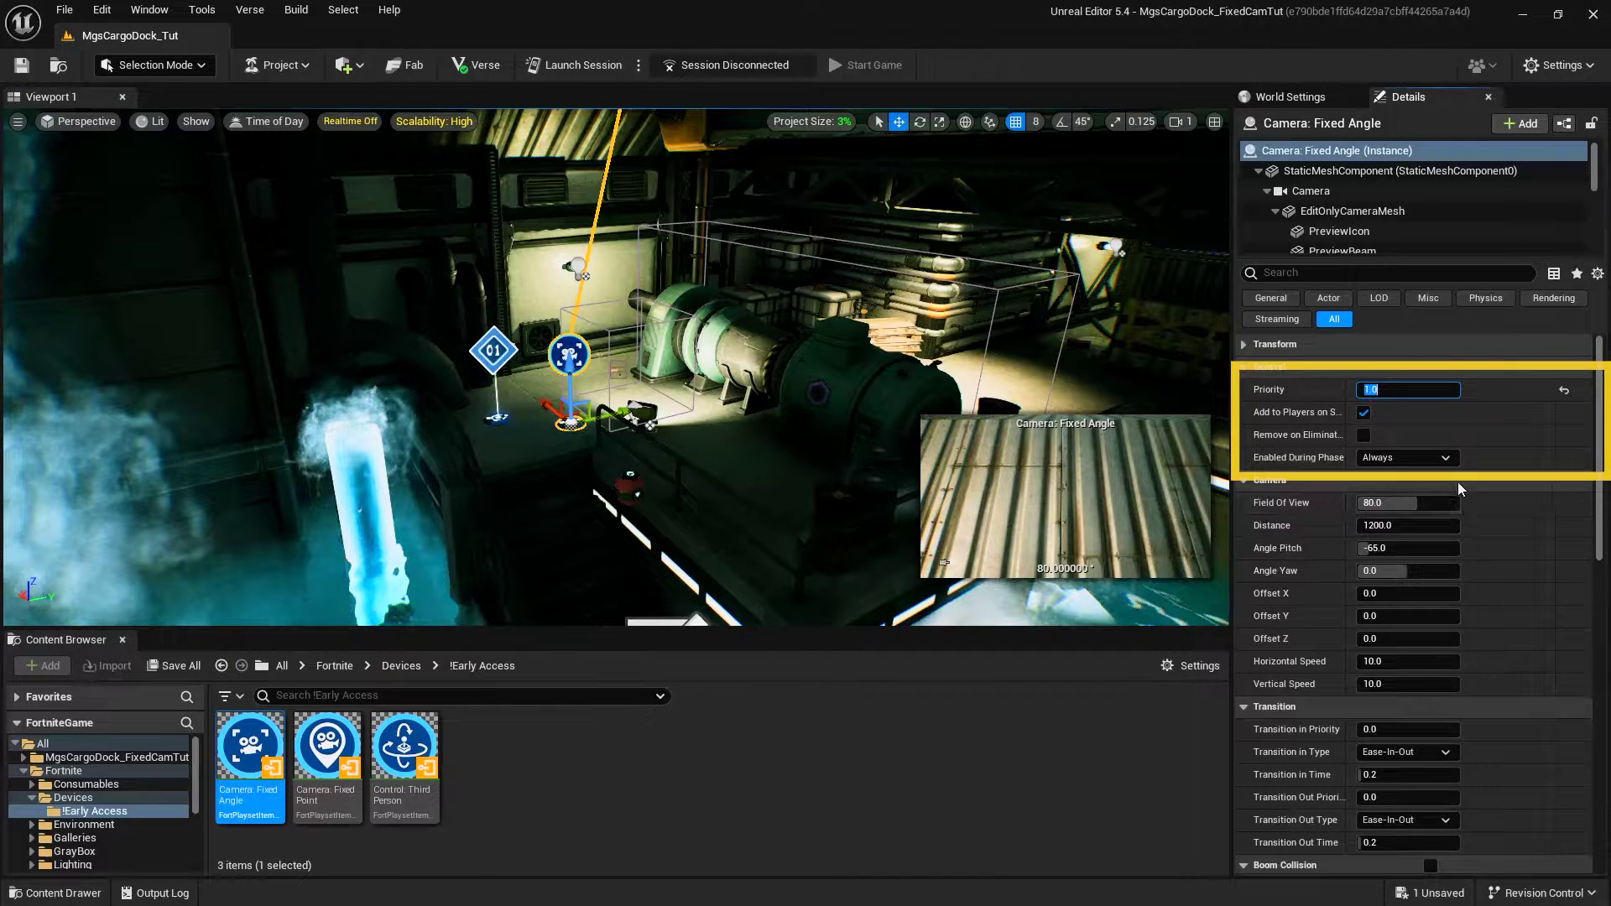
type(".")
type("3")
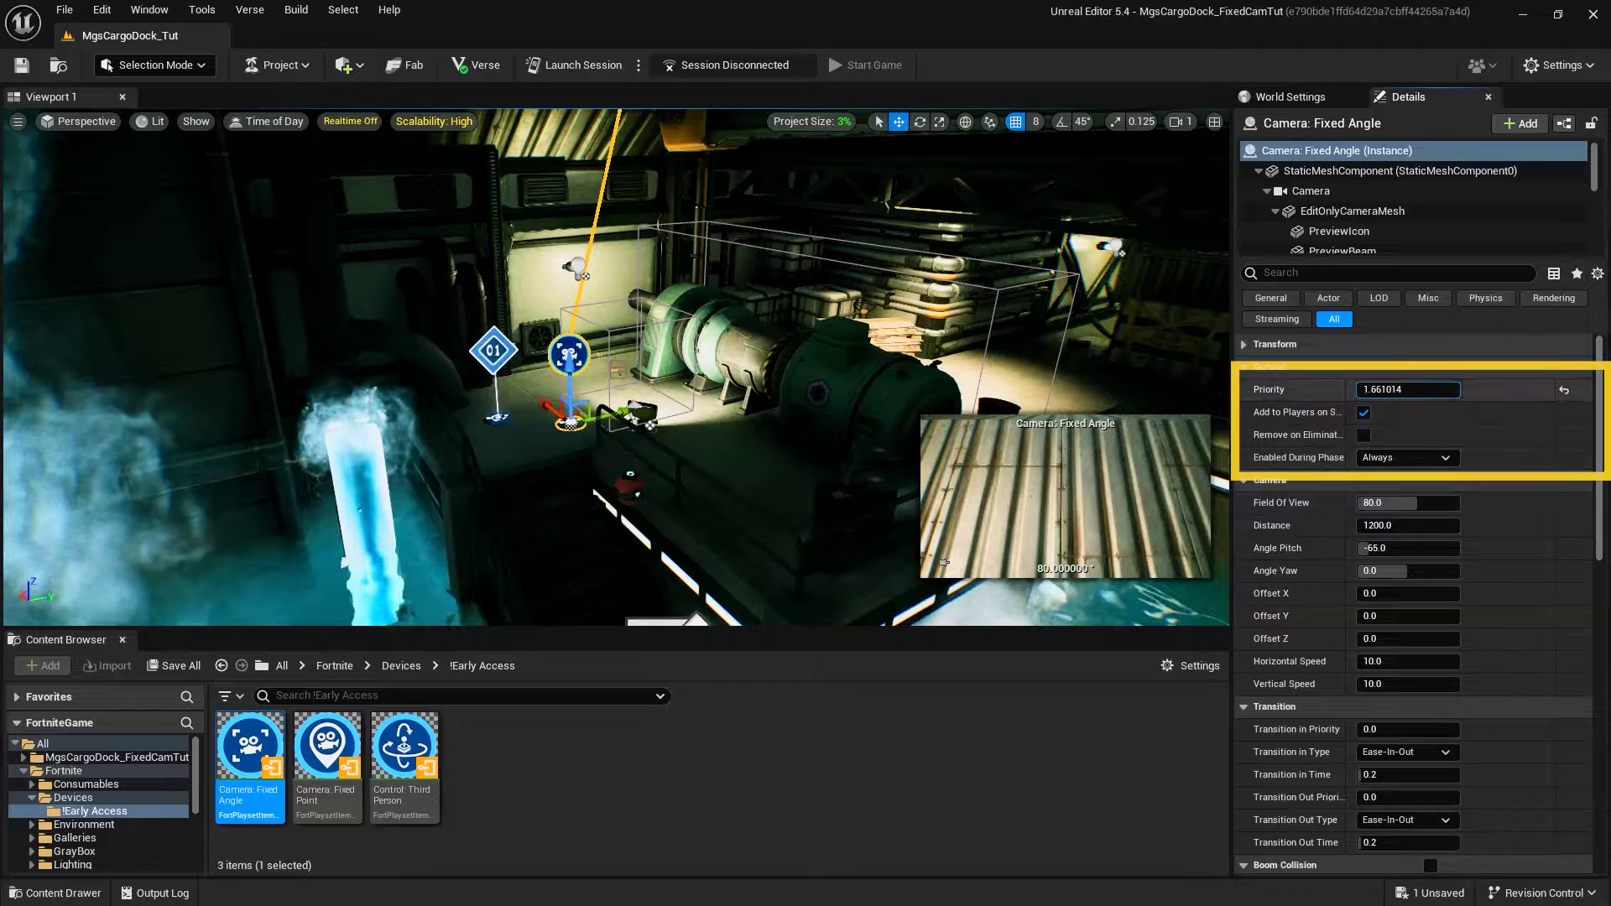
key("Return")
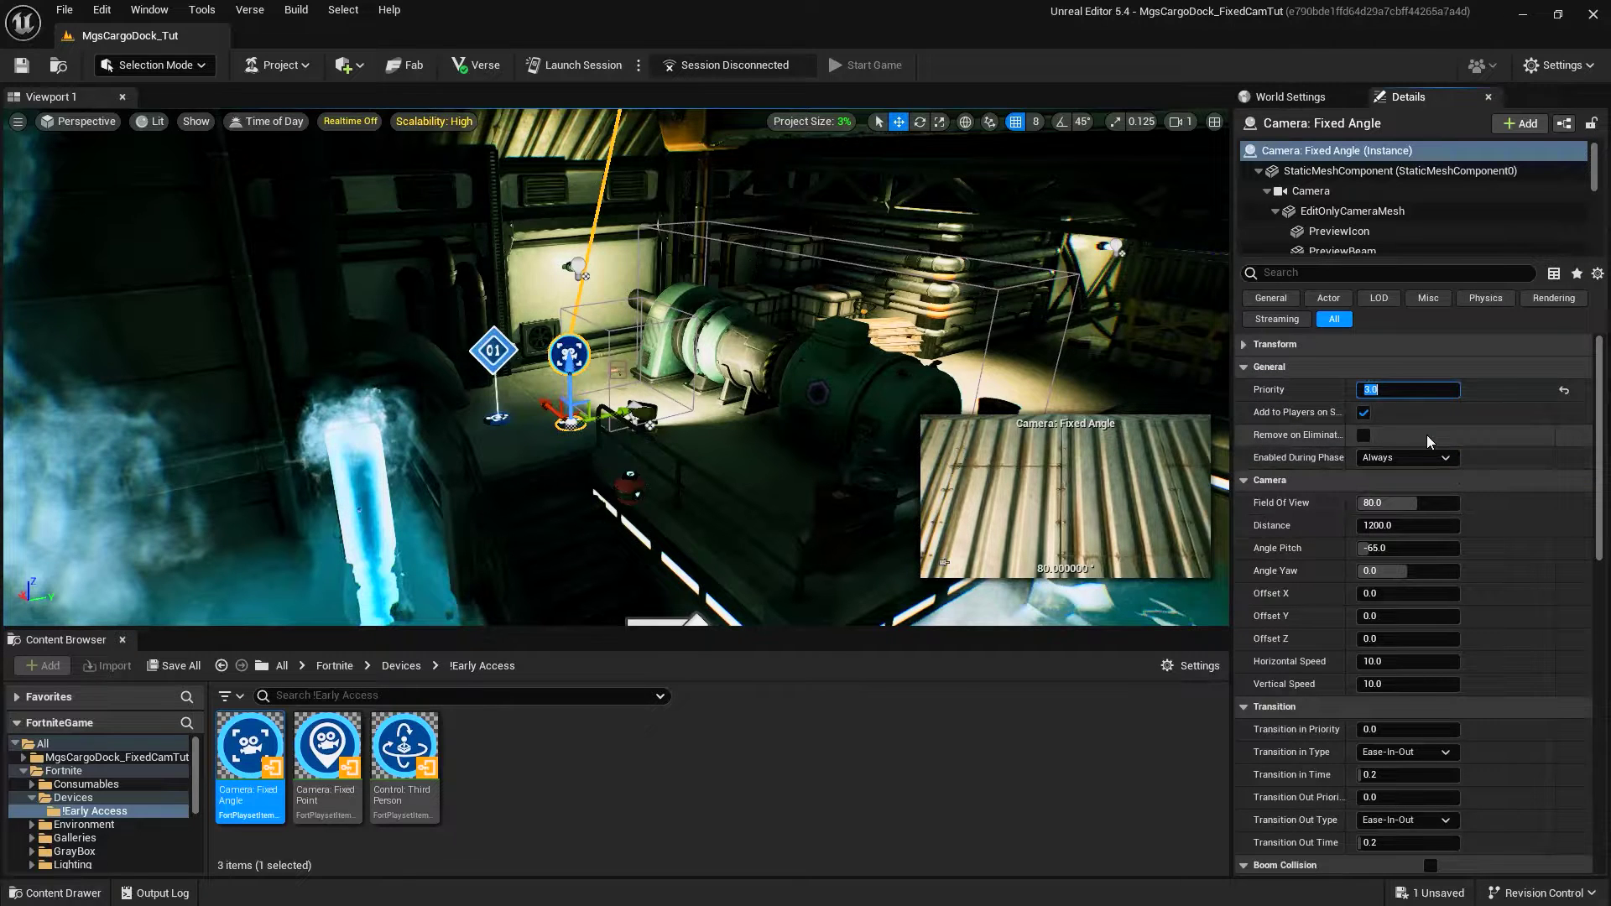
left_click(1565, 389)
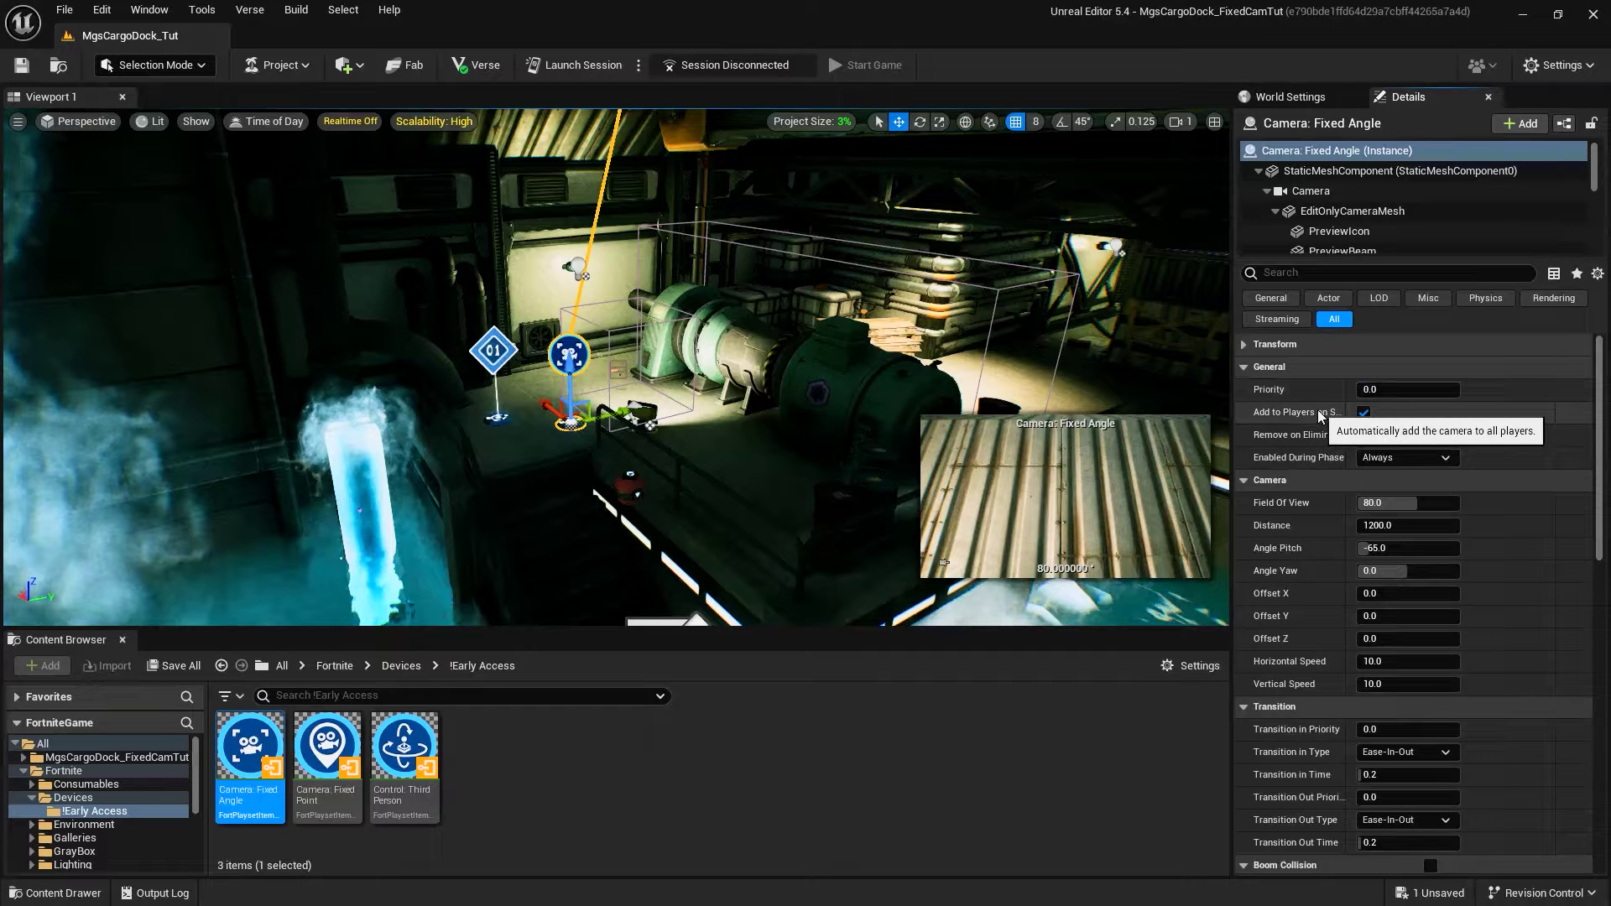
Step: Set the Fixed Angle camera's Distance to 500 and its Field Of View to 120
left_click_drag(1230, 466, 1192, 466)
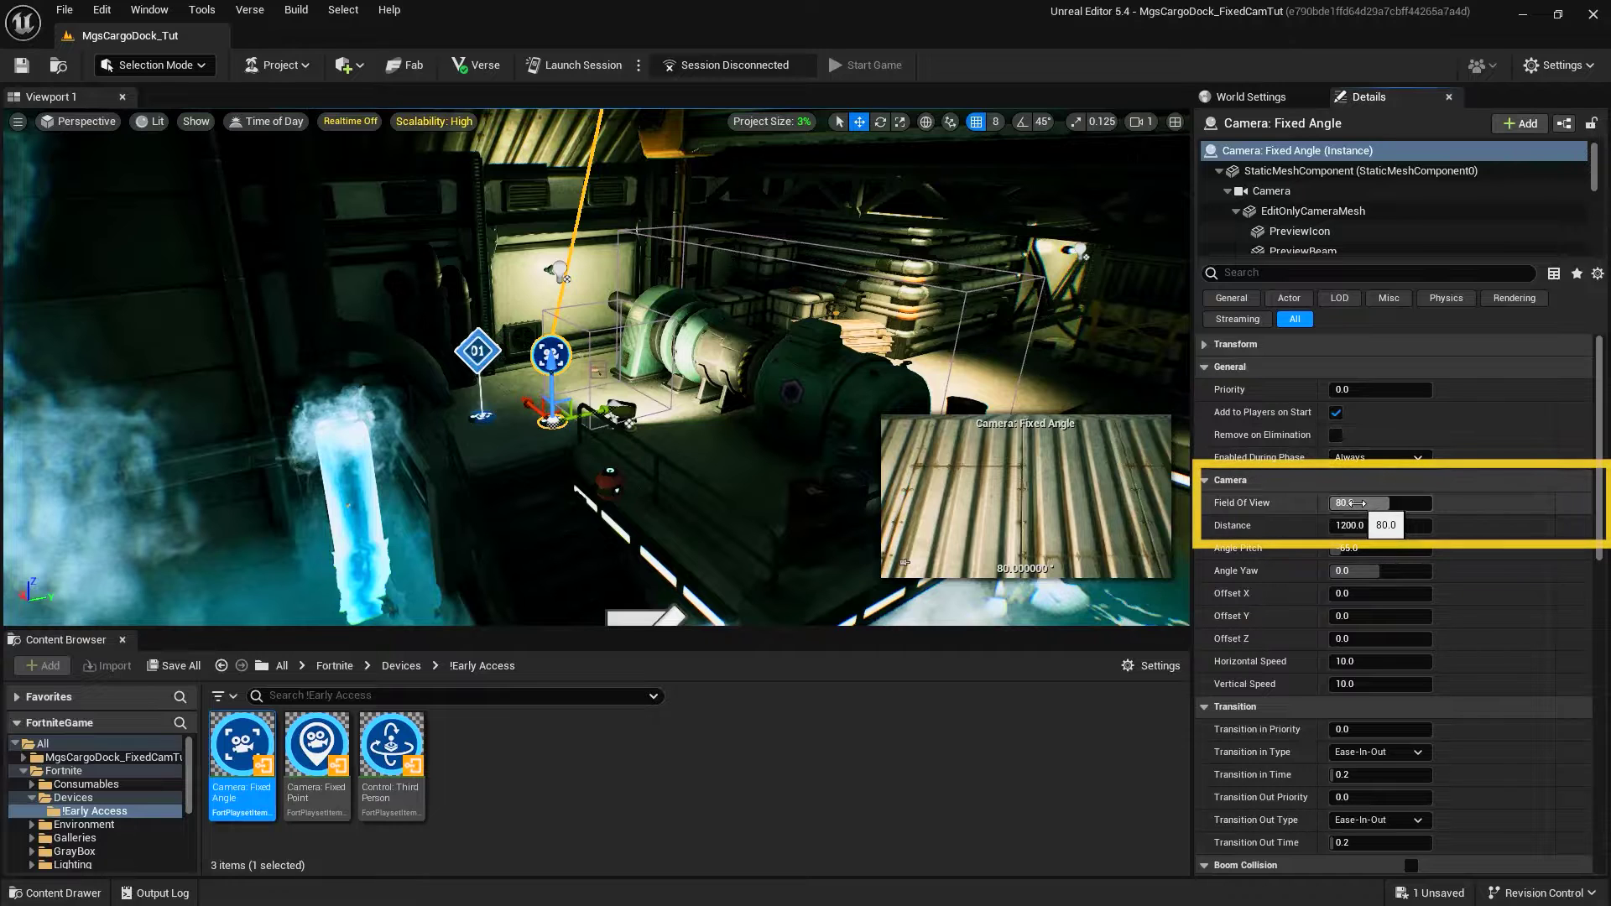
mouse_move(1368, 509)
left_mouse_down()
mouse_move(1395, 510)
mouse_move(1380, 509)
left_mouse_up()
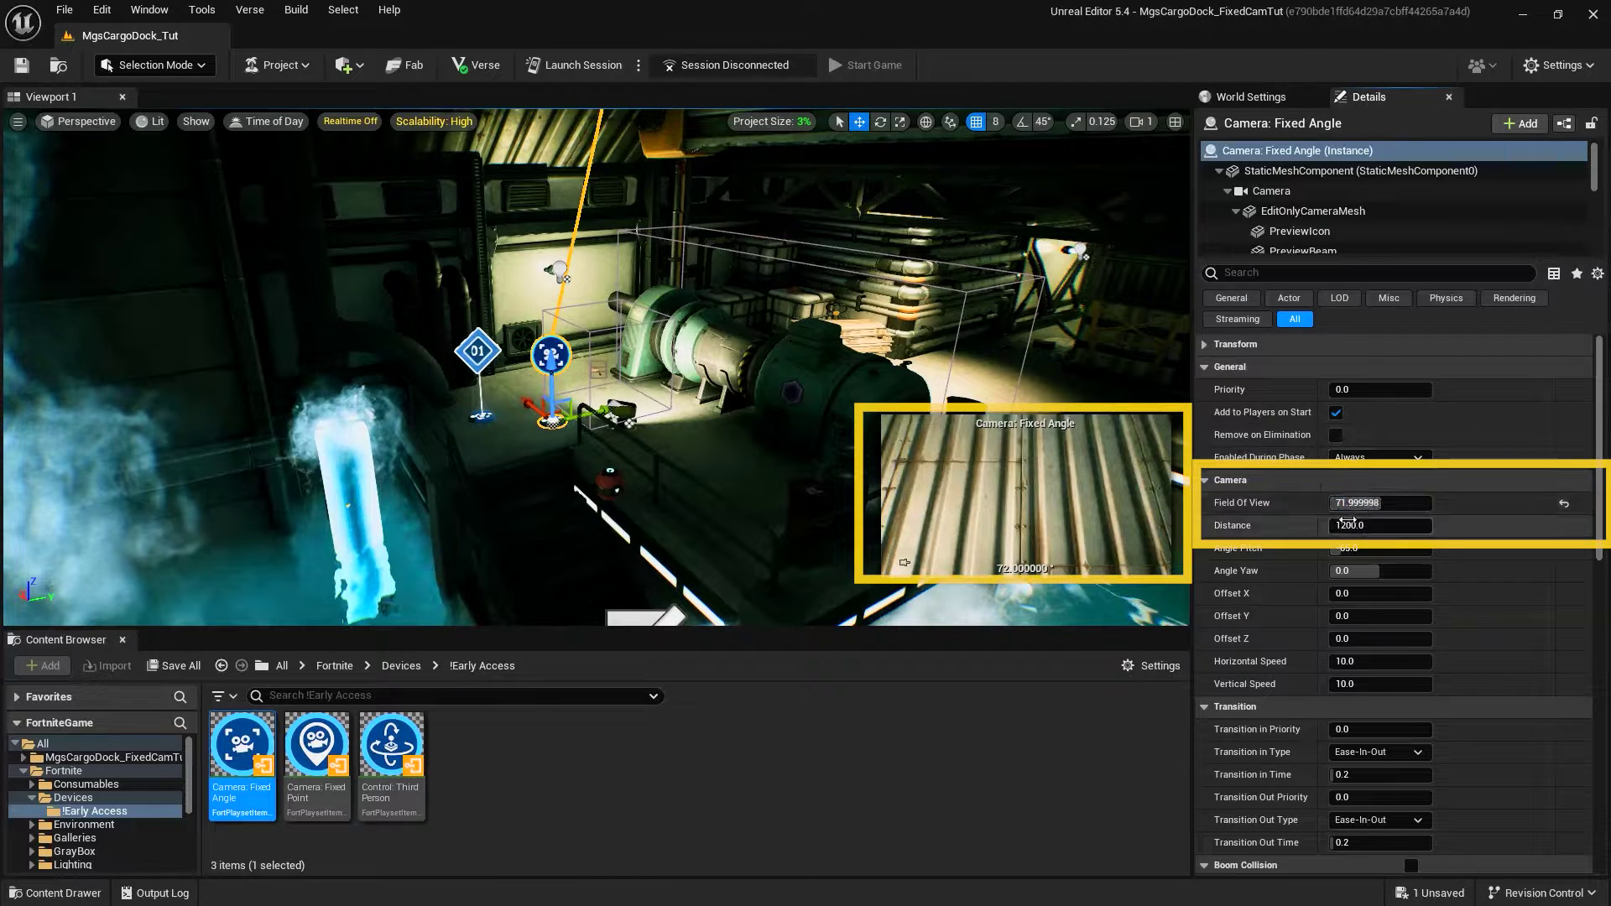
type("500")
key("Return")
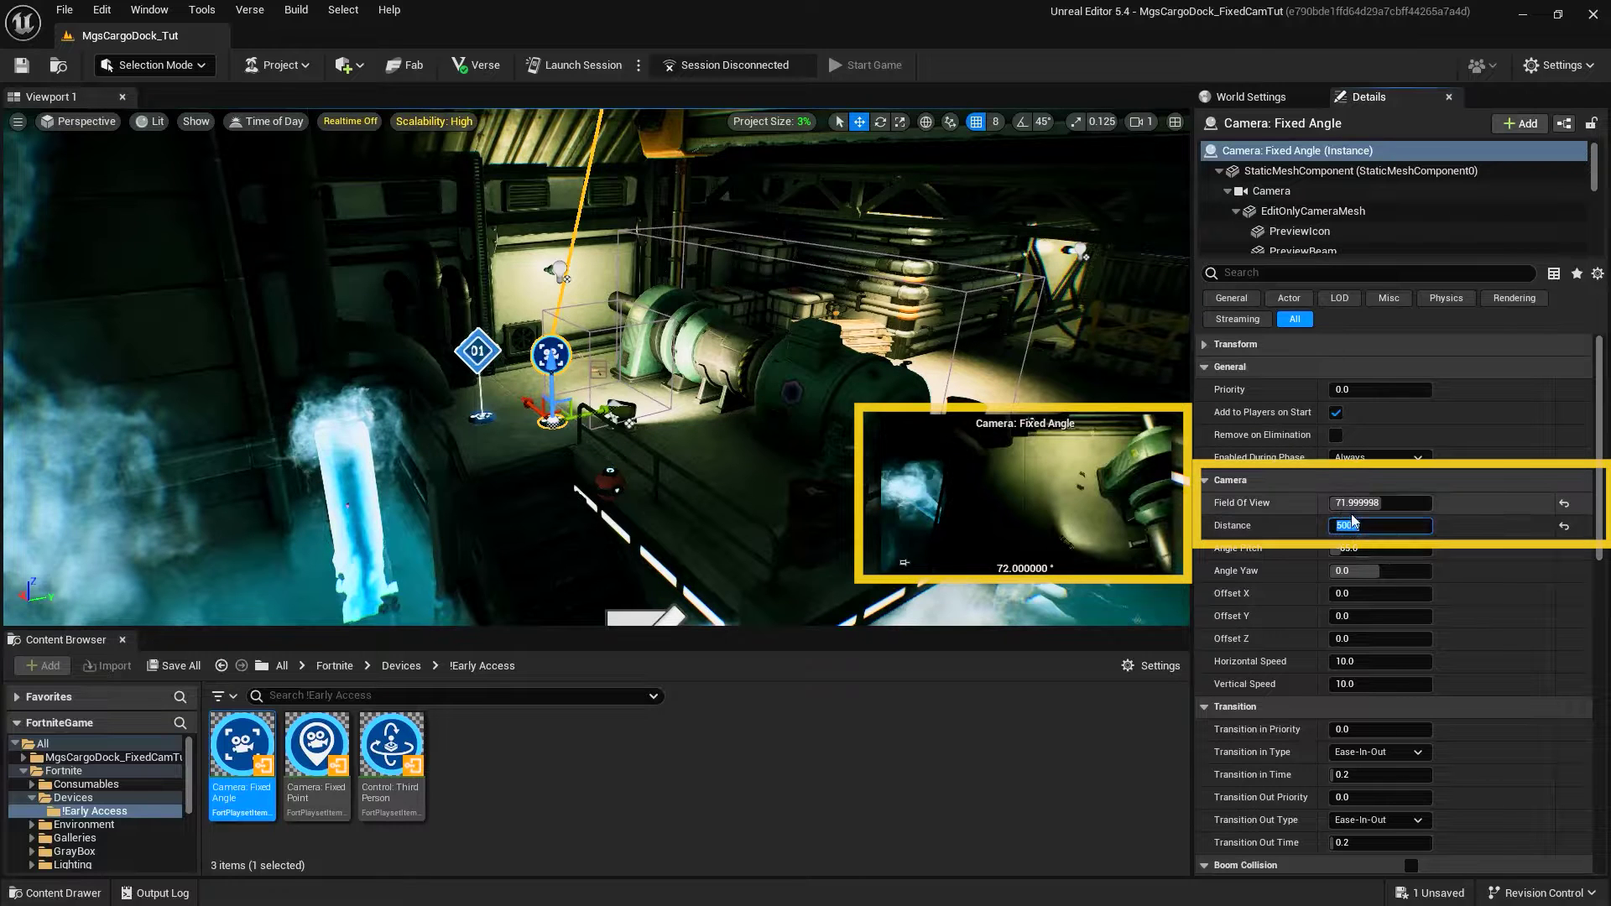
left_click_drag(1355, 505, 1426, 504)
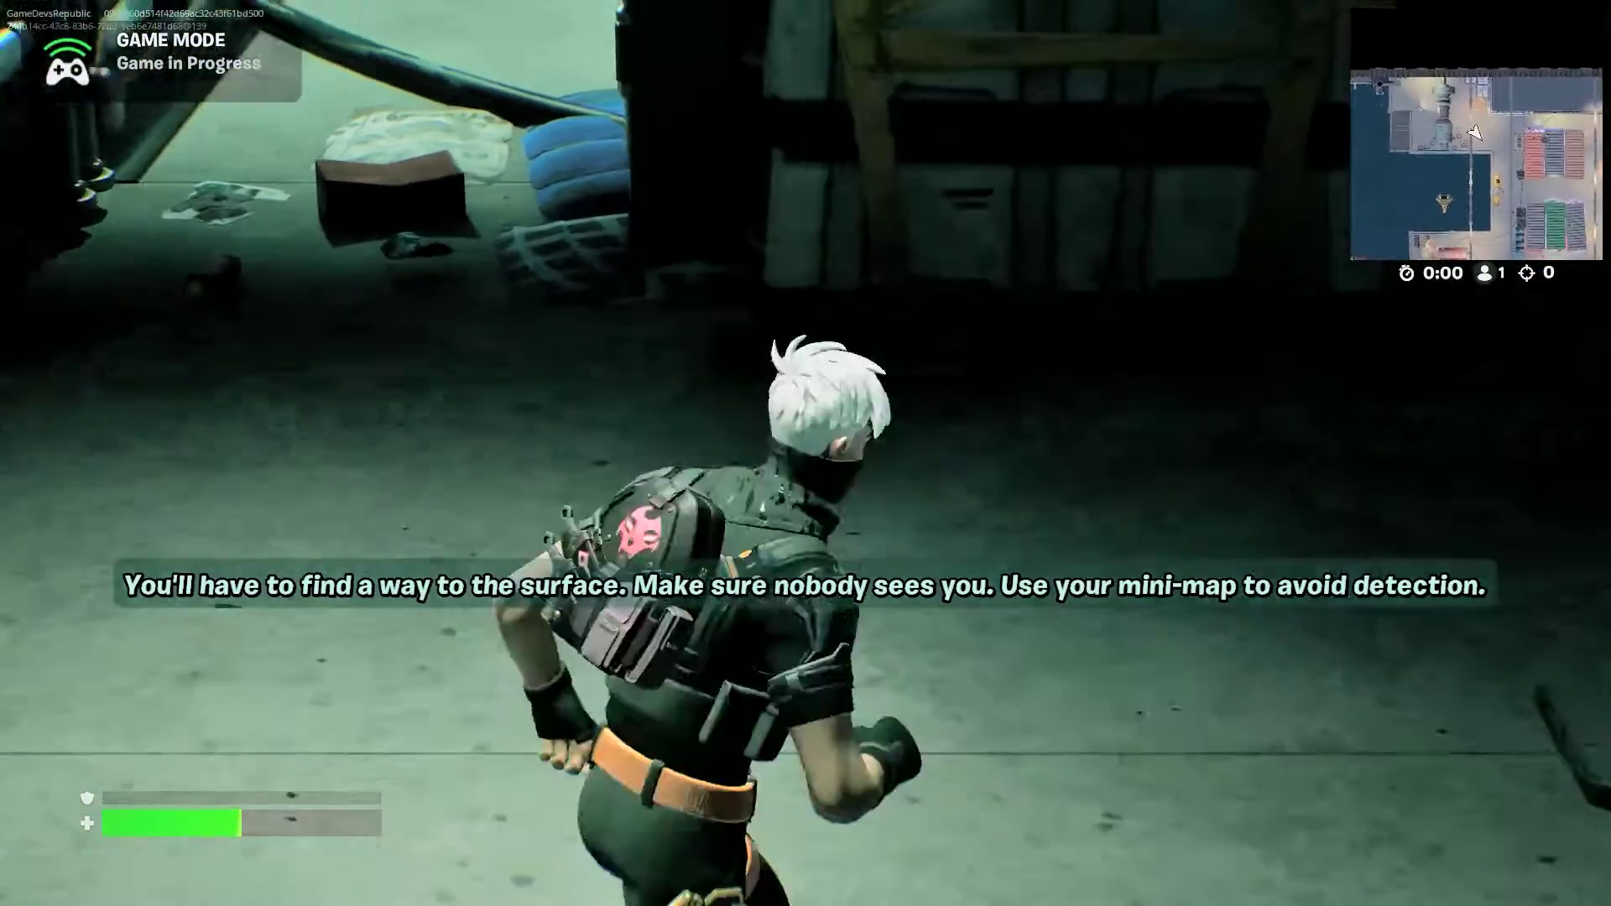
key("d")
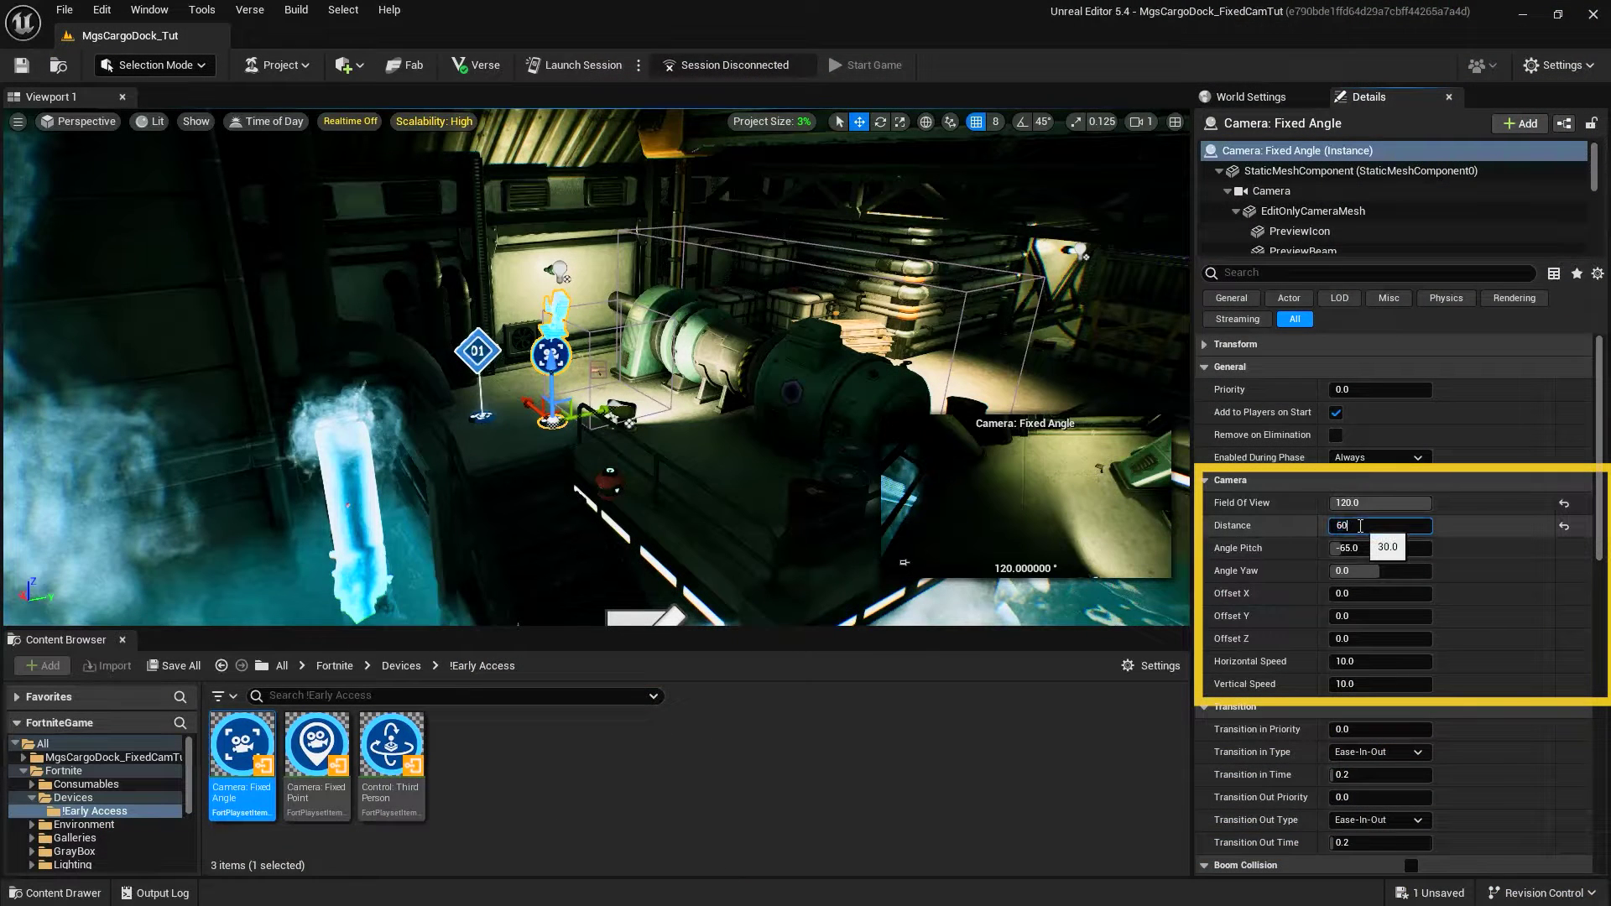
Step: Set the Fixed Angle camera's Distance back to 500 and aim it with Angle Pitch -45 and Angle Yaw 90
key("Return")
type("500")
key("Return")
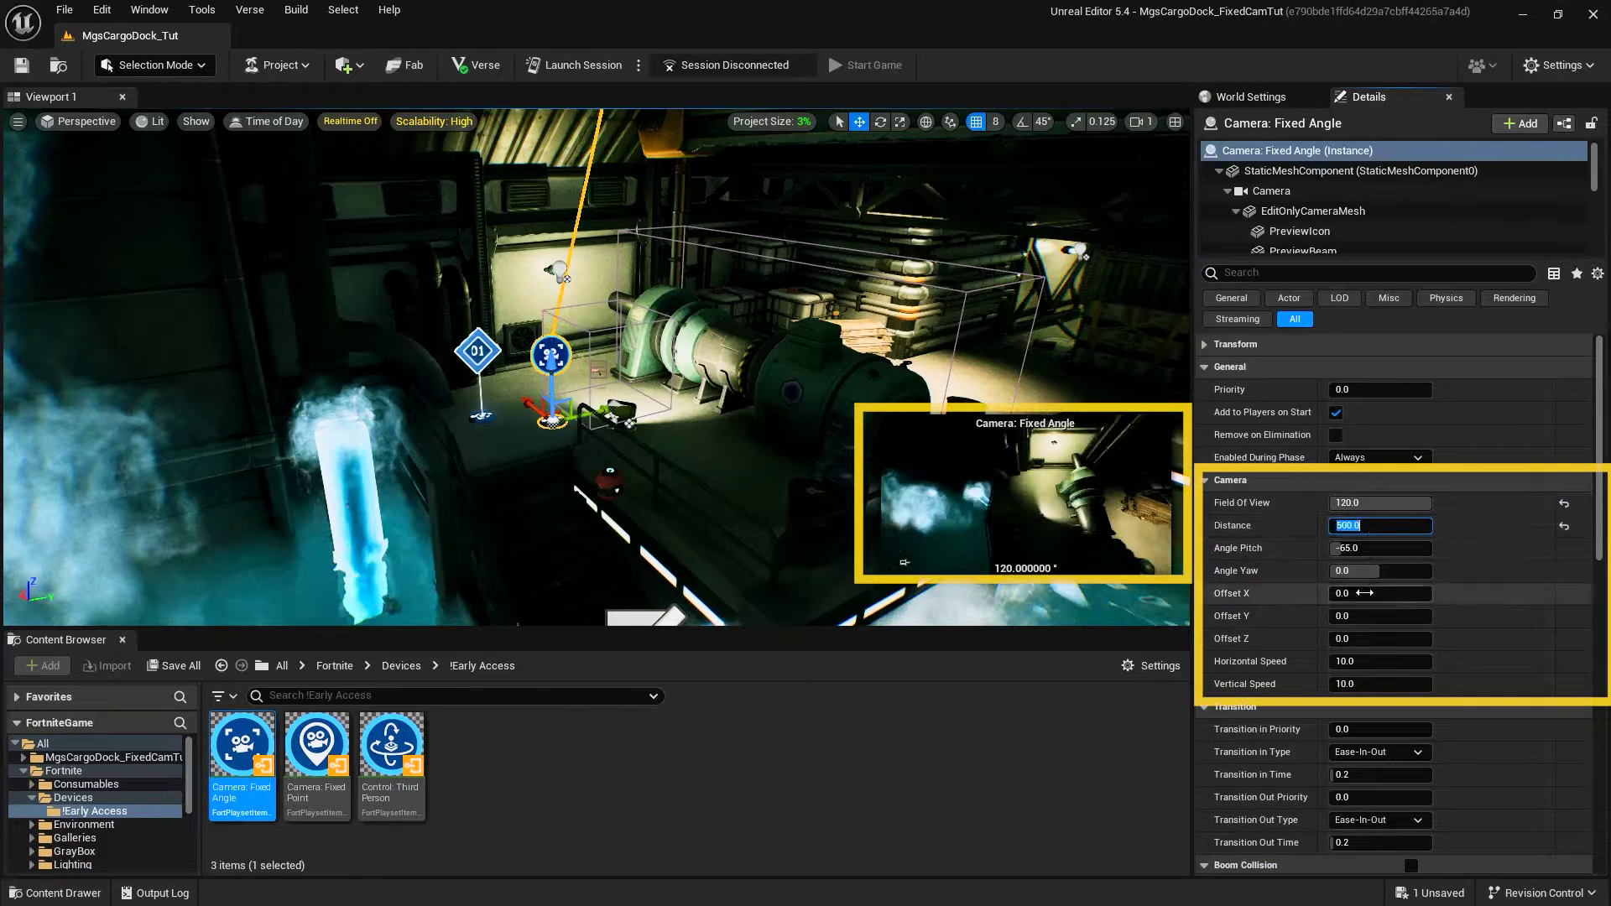
left_click_drag(1340, 549, 1353, 594)
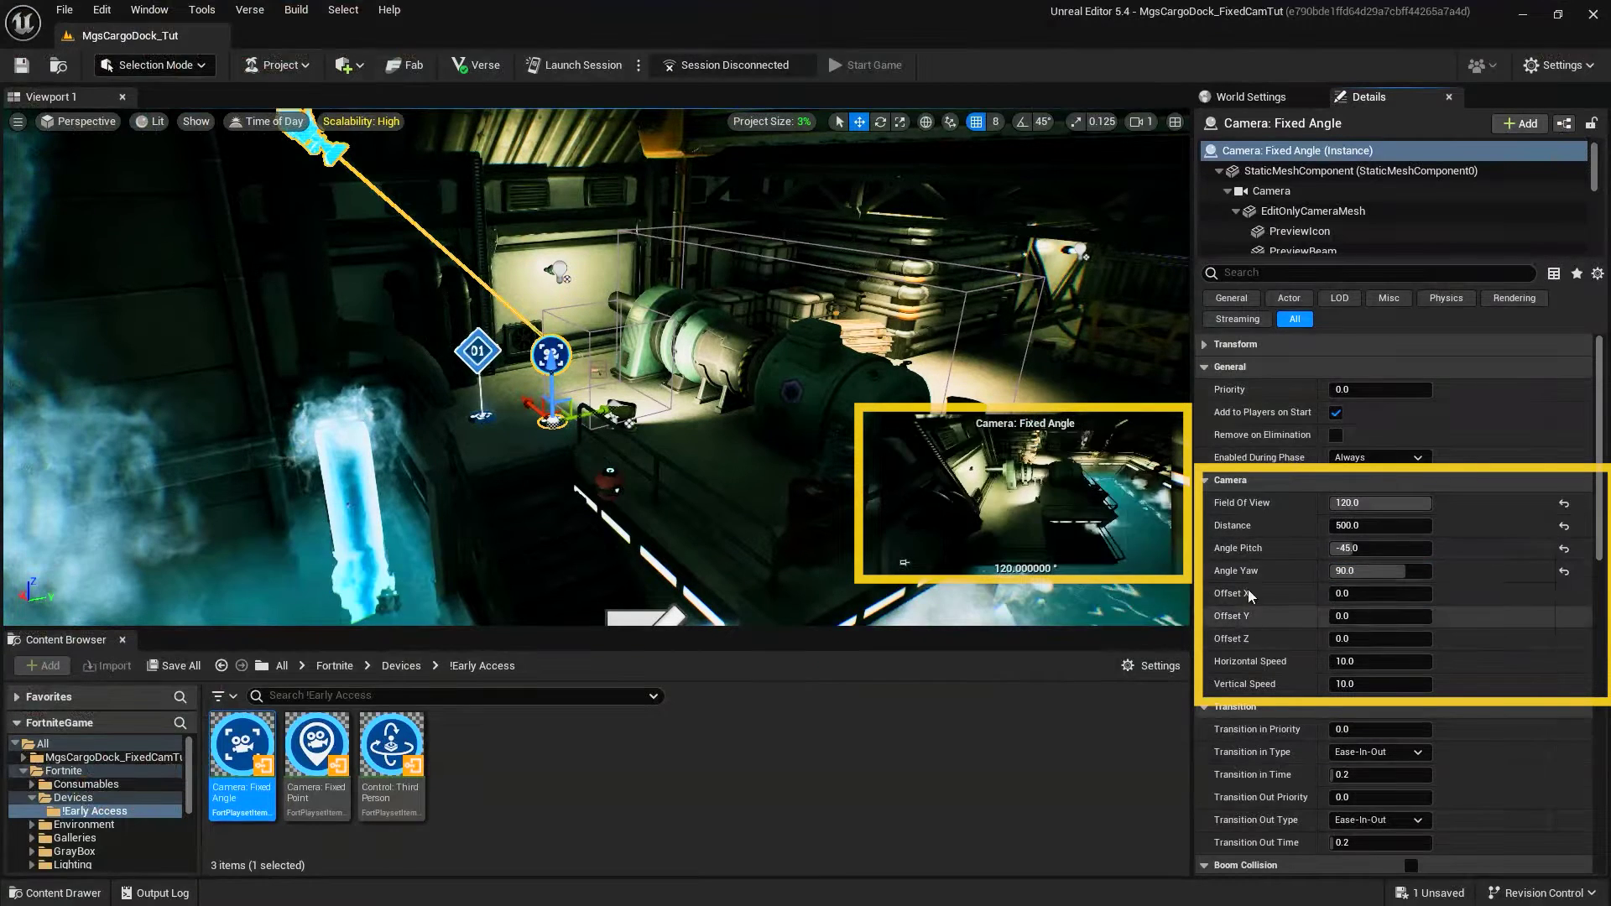
Step: Set the Fixed Angle camera's Offset X to 60
left_click(1353, 594)
type("60")
key("Return")
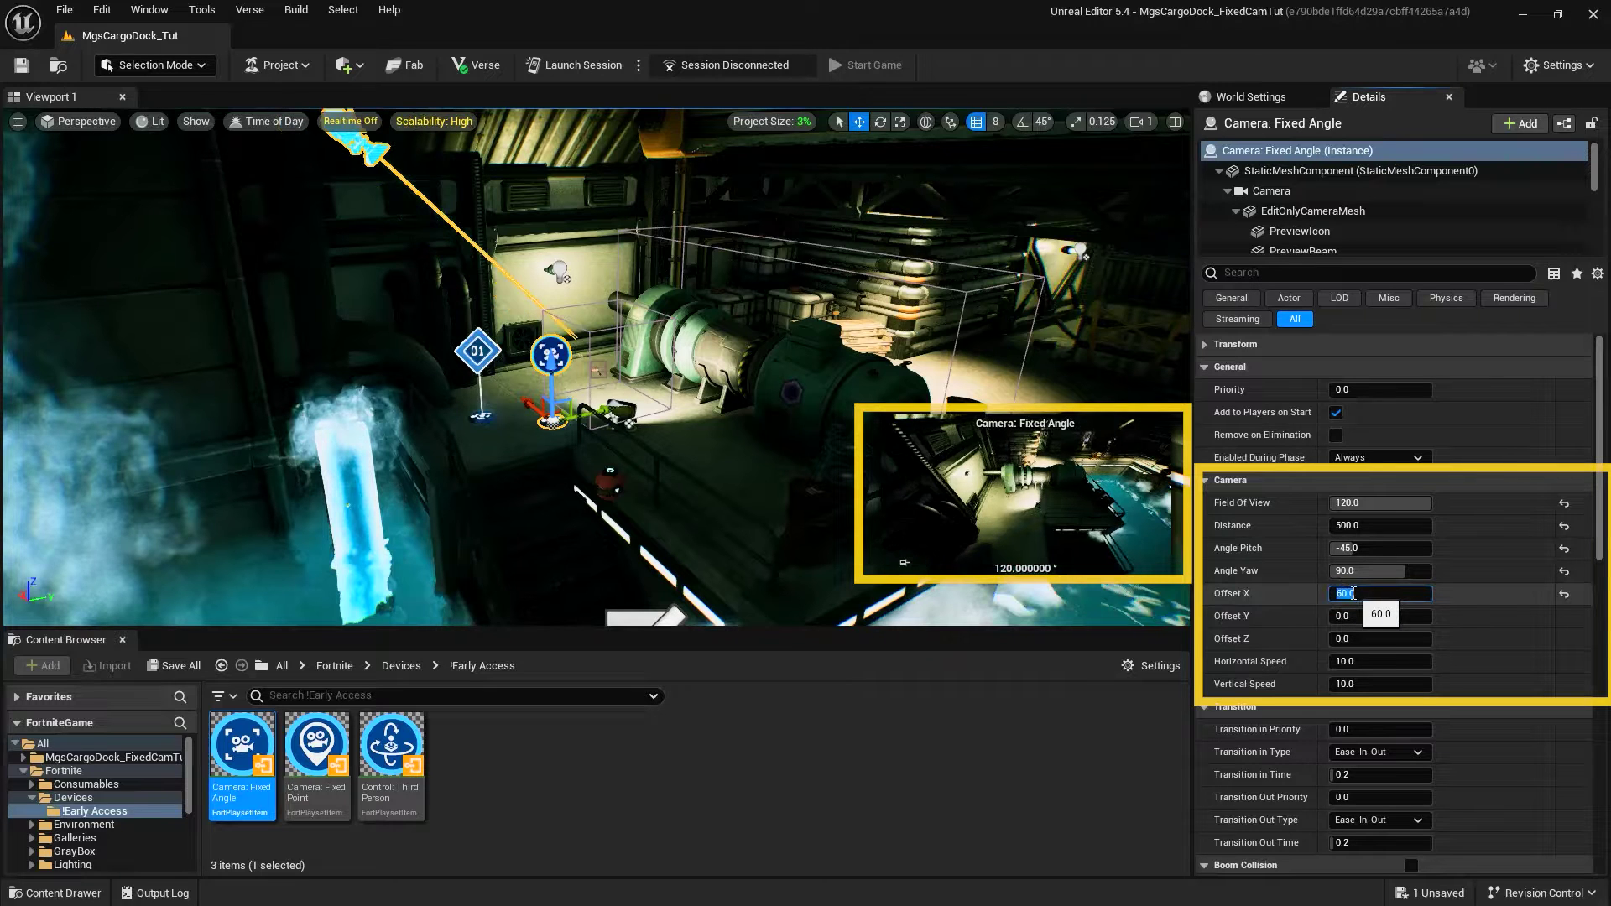
Step: Set the Fixed Angle camera's Offset Y to 120 and Offset Z to 300
left_click(1361, 613)
type("120")
key("Return")
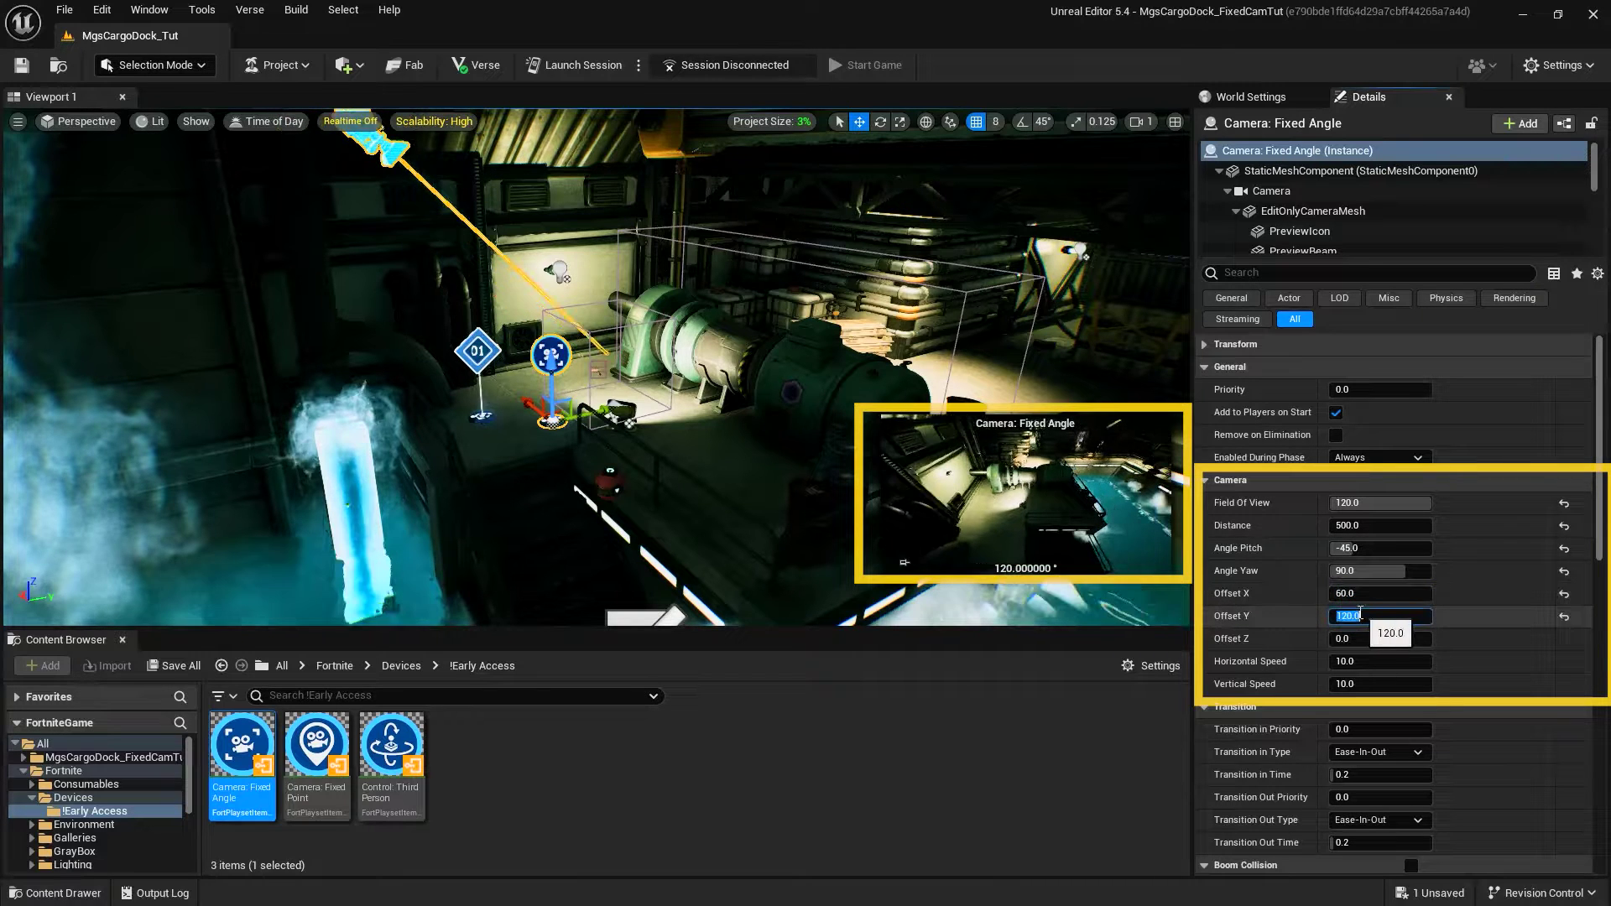
left_click(1367, 640)
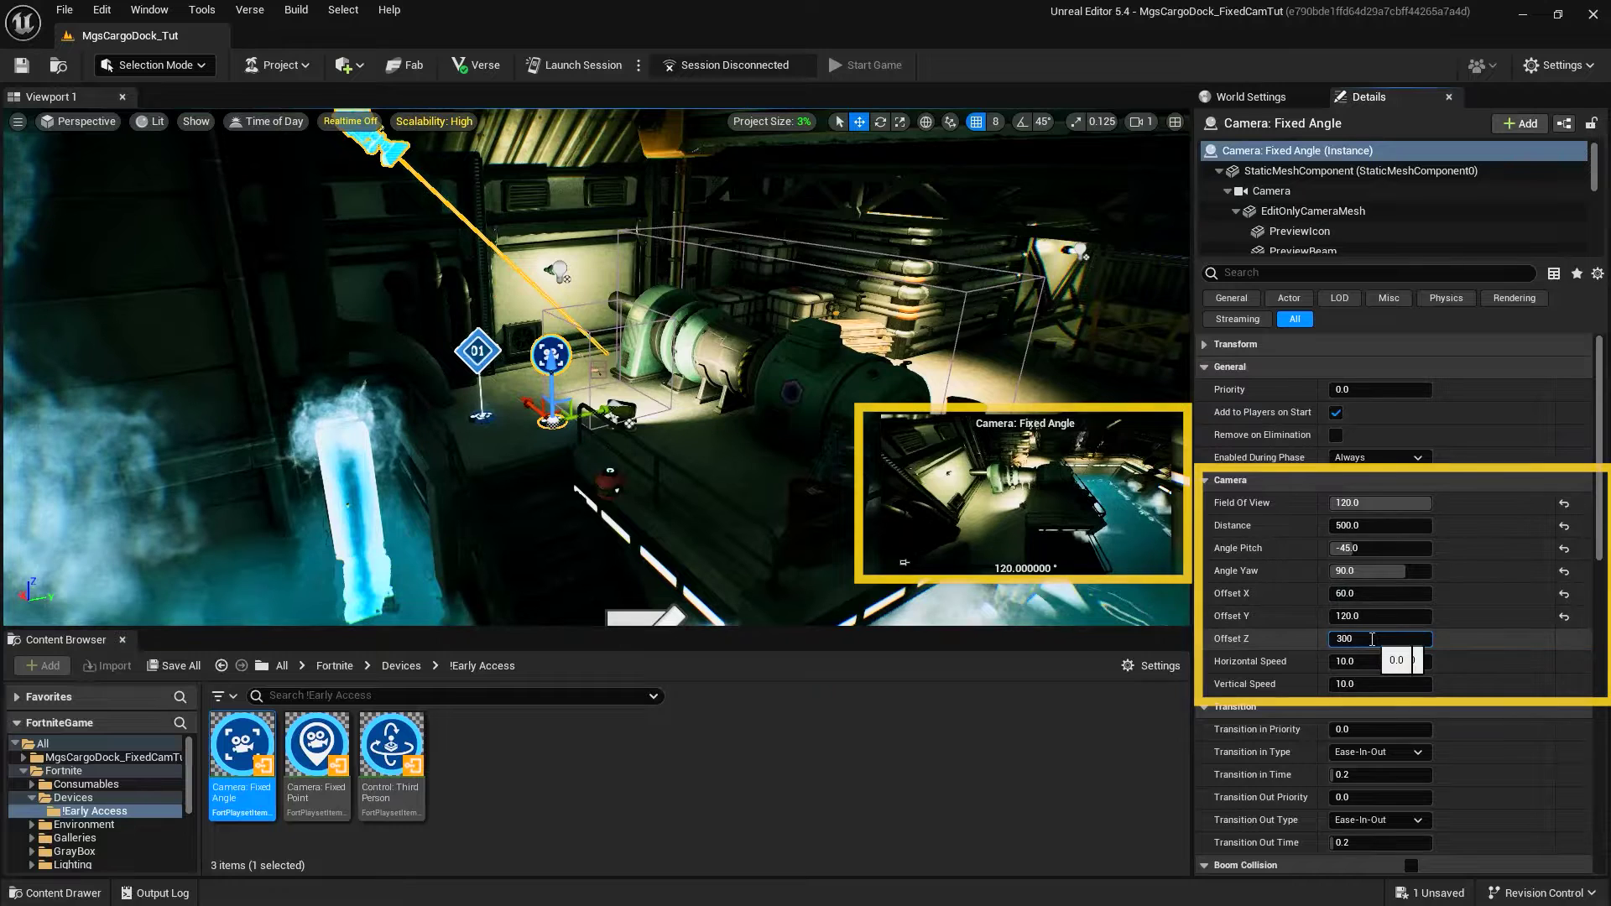
type("300")
key("Return")
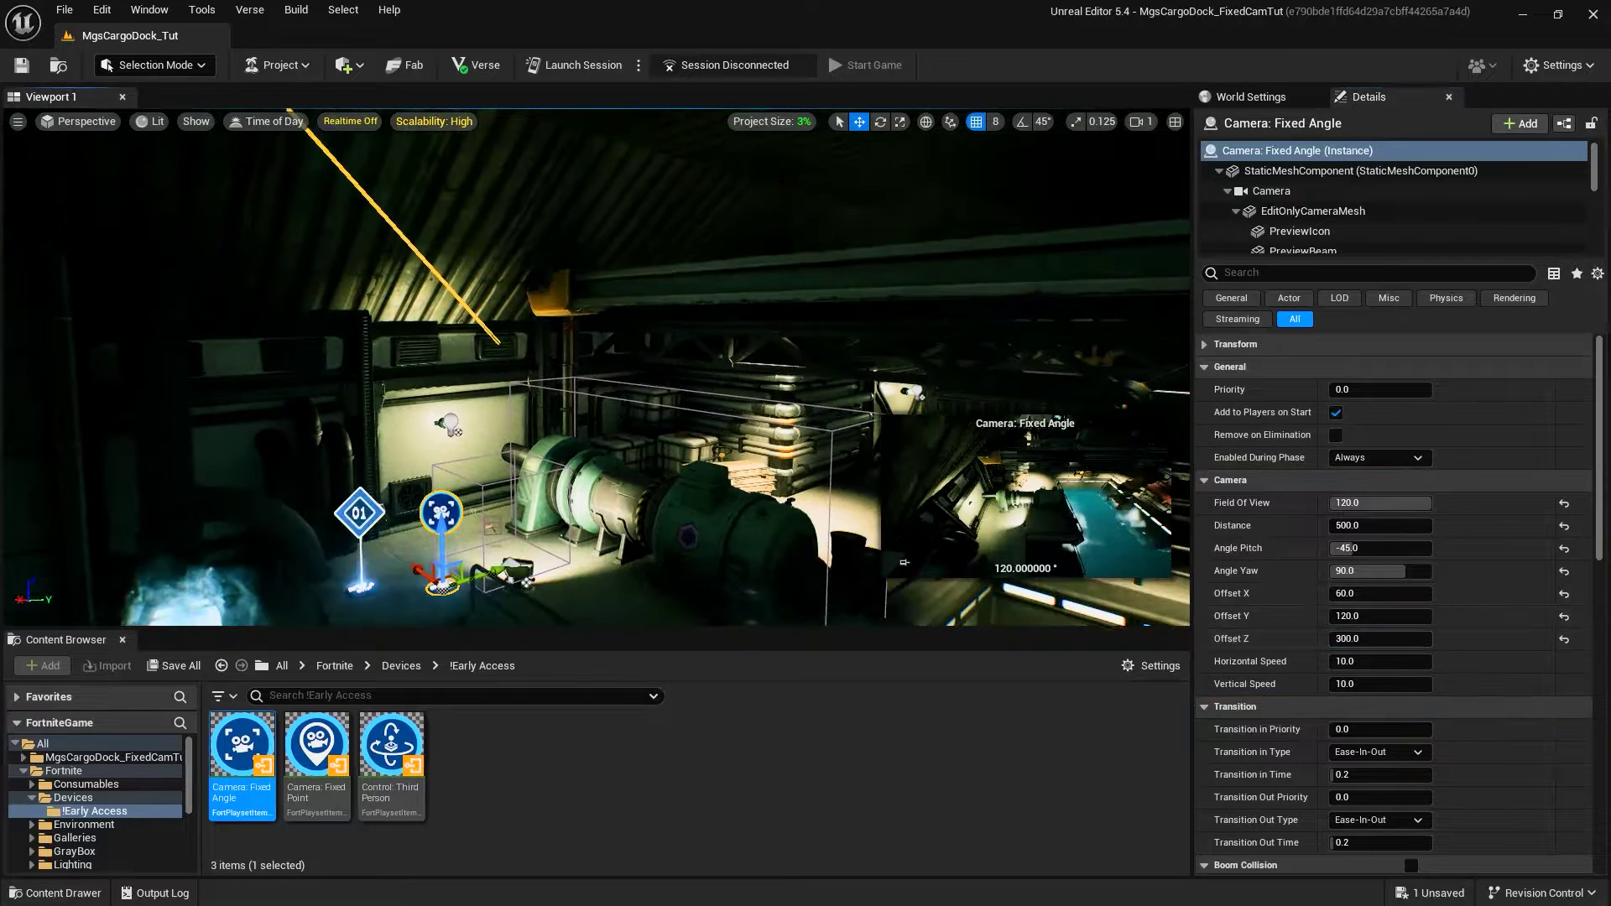
Step: Reset the Fixed Angle camera's Offset X, Offset Y and Offset Z to their default of 0
left_click(1563, 639)
left_click(1563, 616)
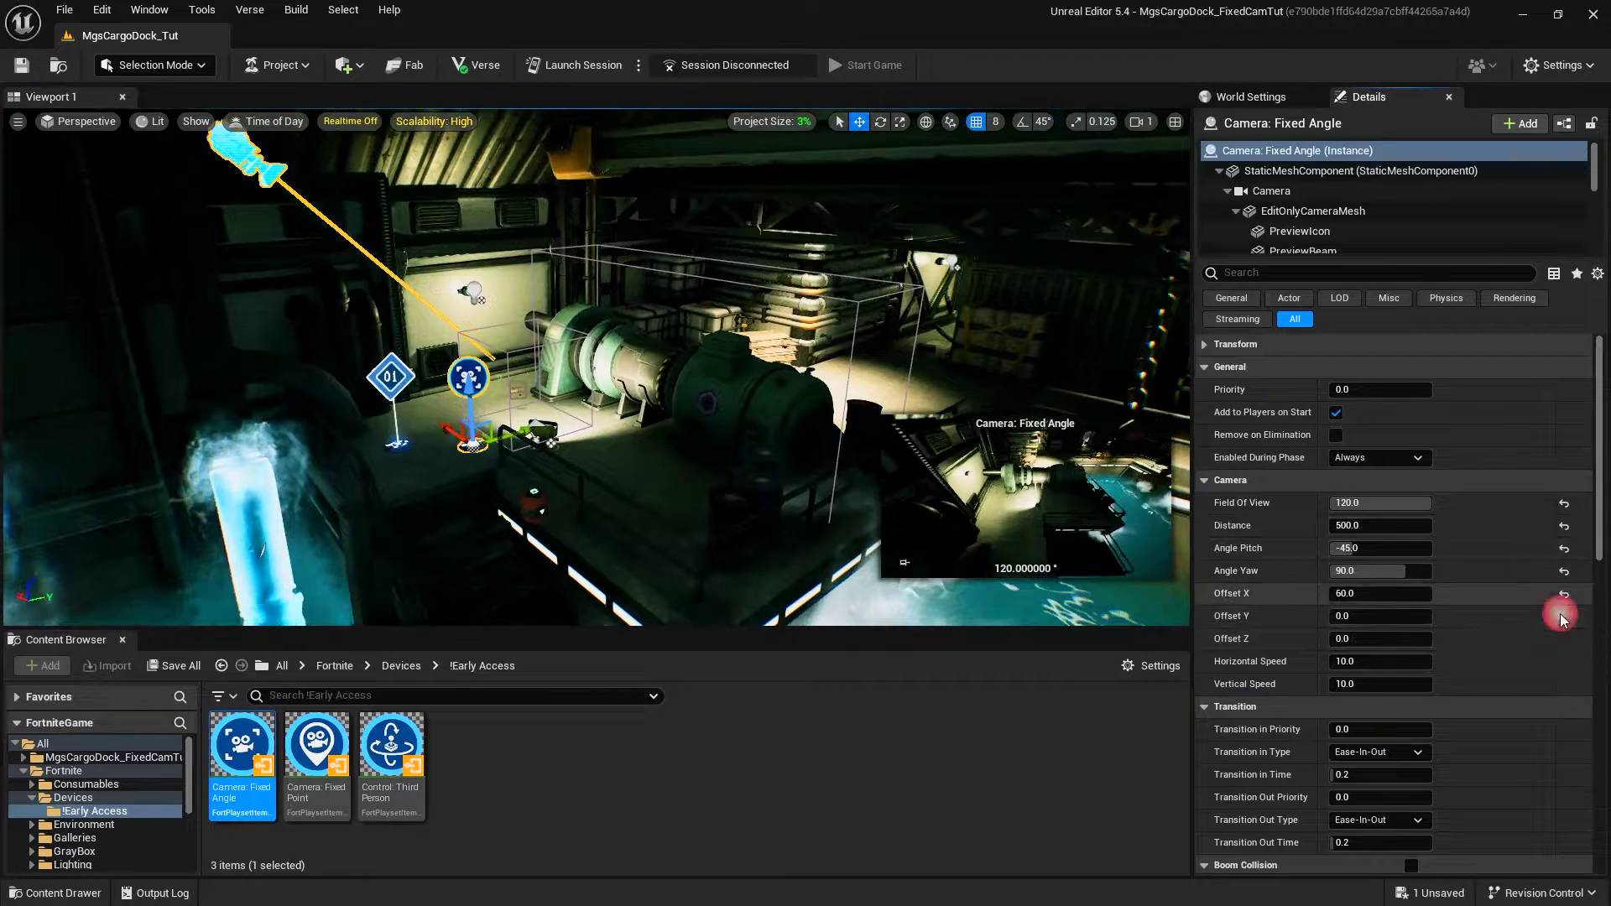
left_click(1564, 593)
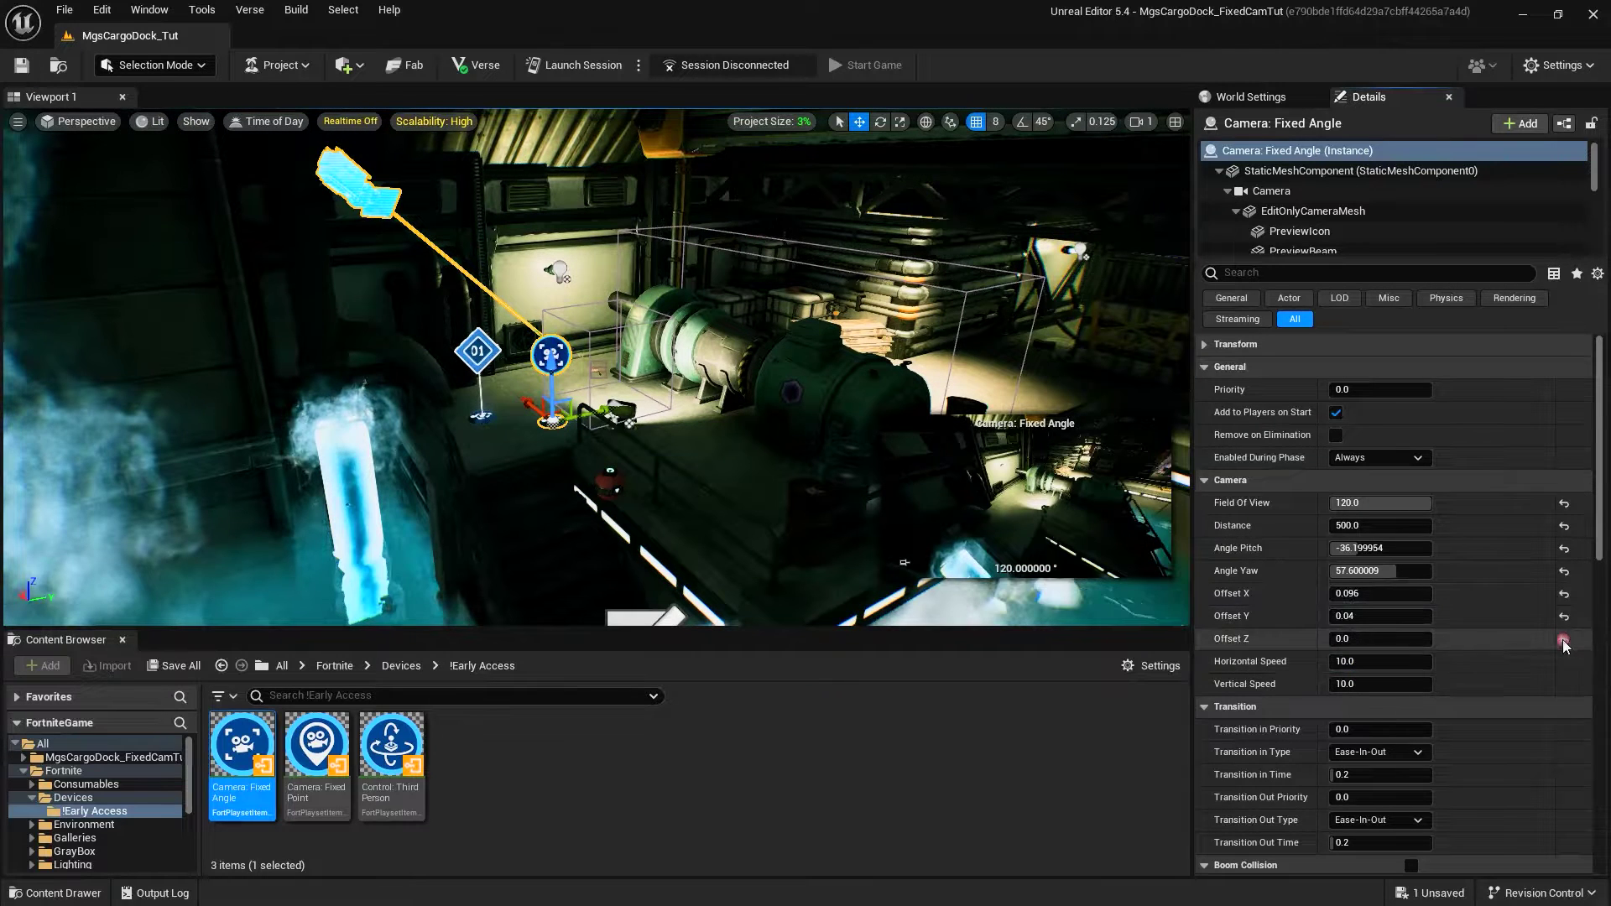
left_click(1563, 616)
left_click(1563, 593)
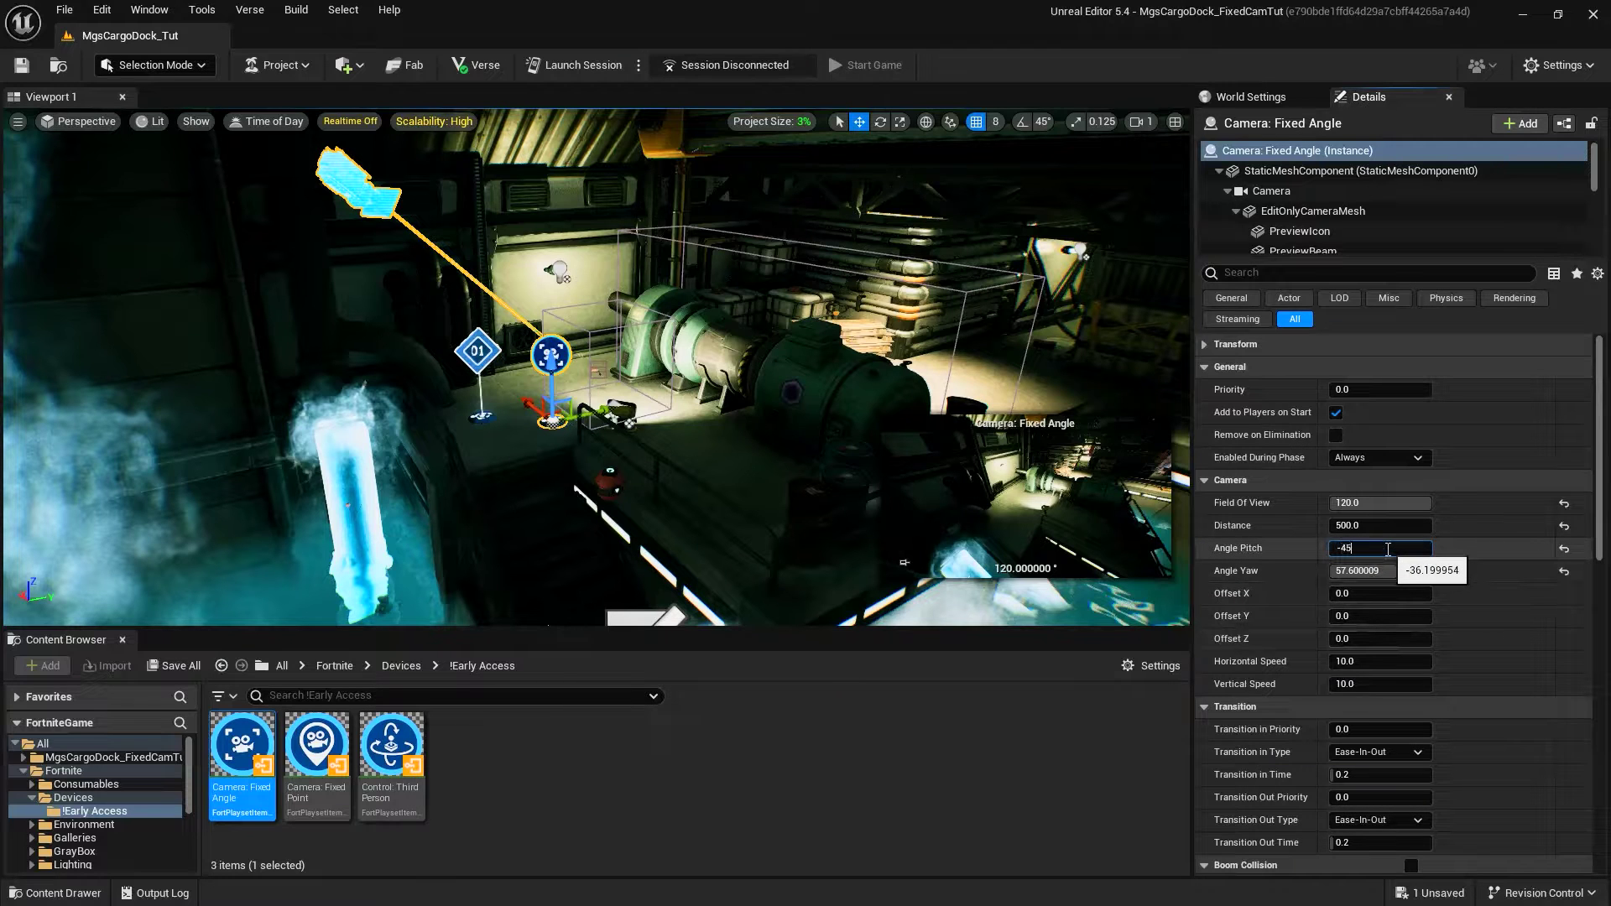
Step: Set the Fixed Angle camera's Angle Pitch to -45 and its Angle Yaw to 90
key("Return")
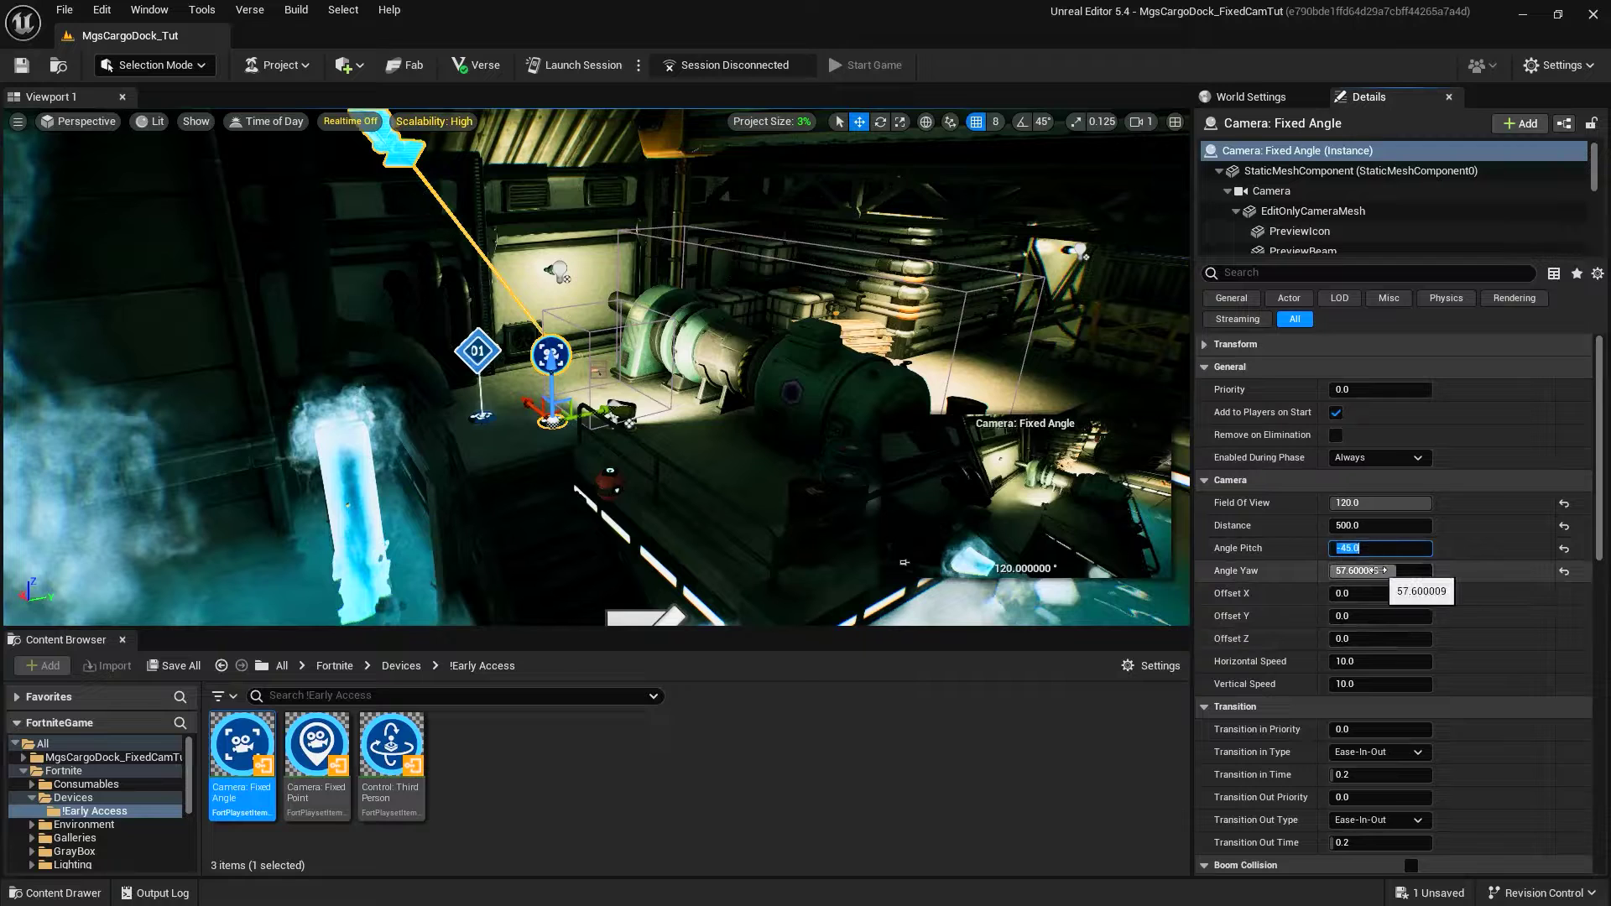
type("90")
key("Return")
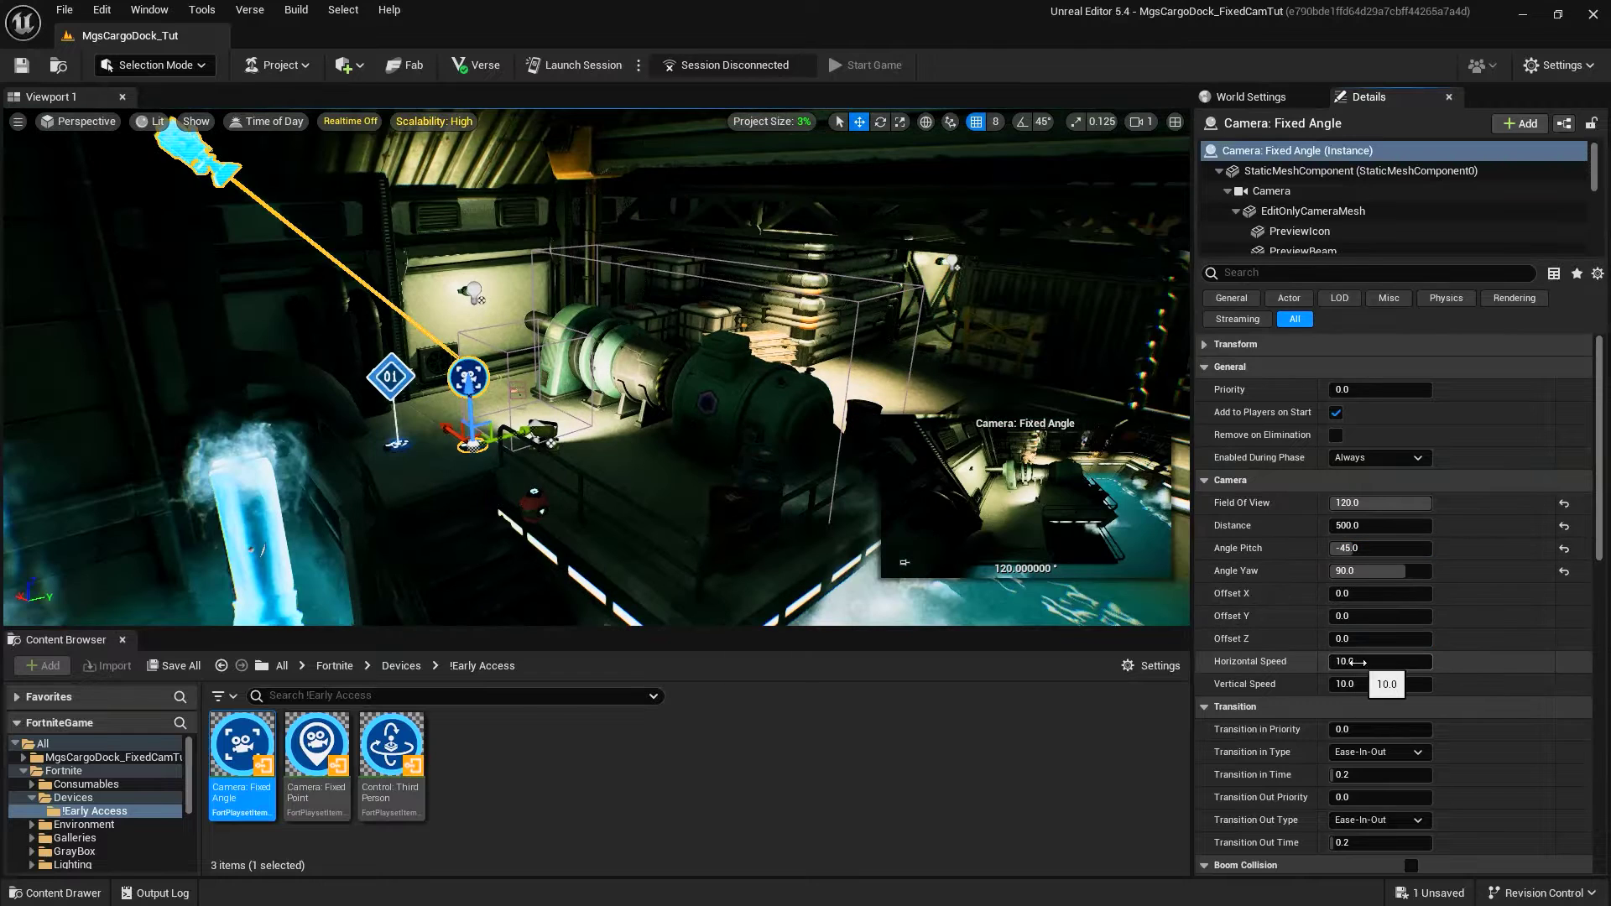
Step: Try a Horizontal Speed of 30 on the Fixed Angle camera and return it to 10
type("30")
key("Return")
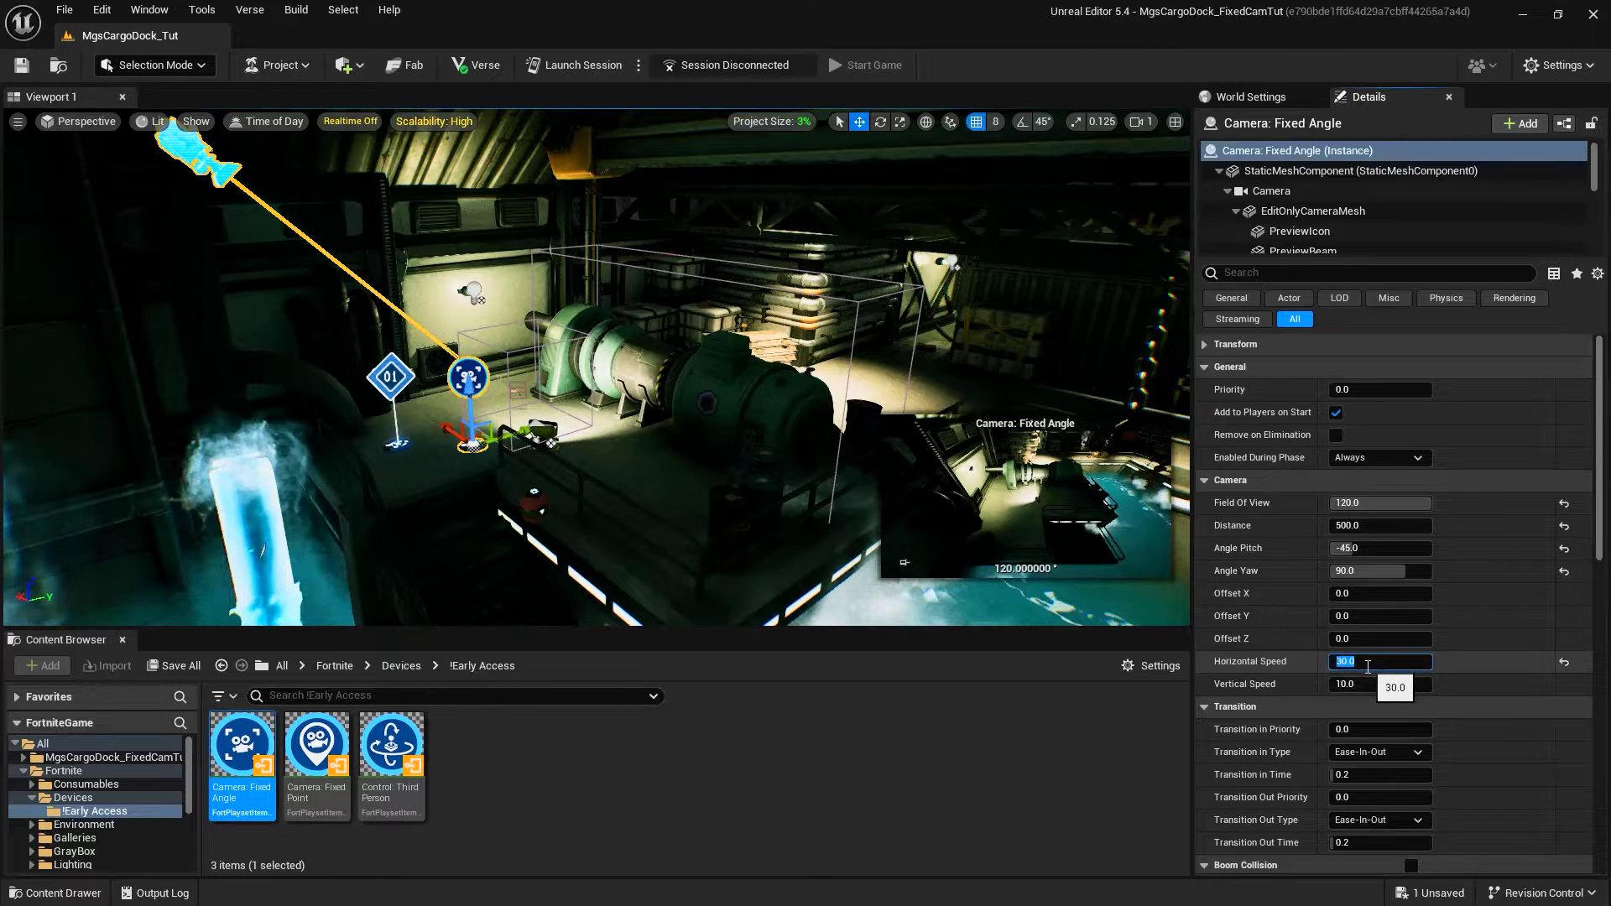
type("10")
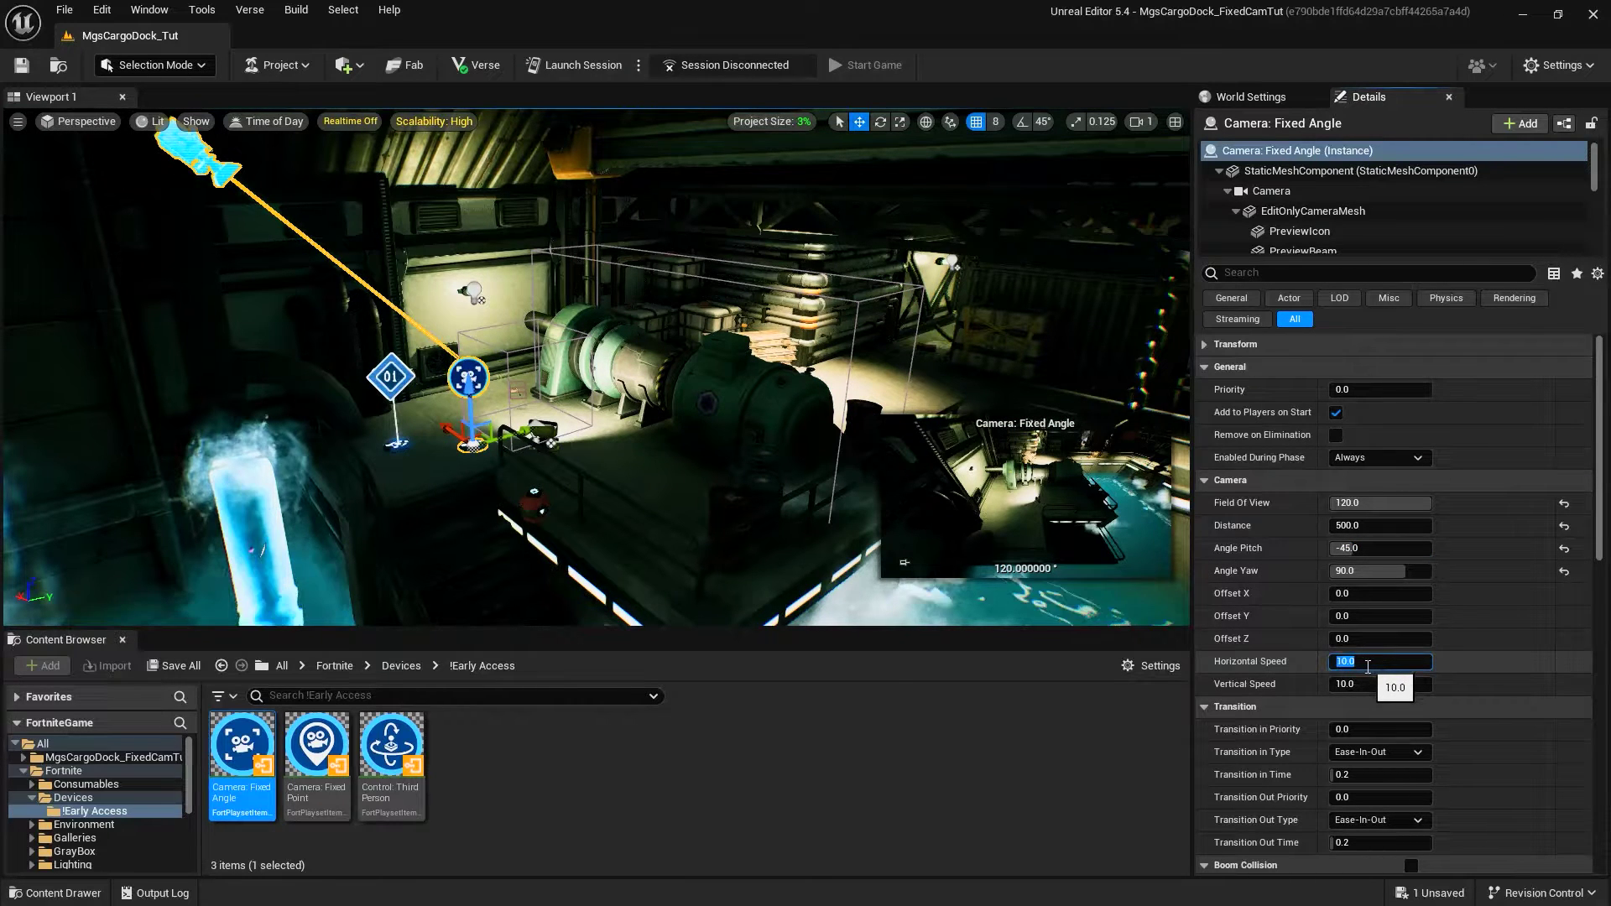
key("Return")
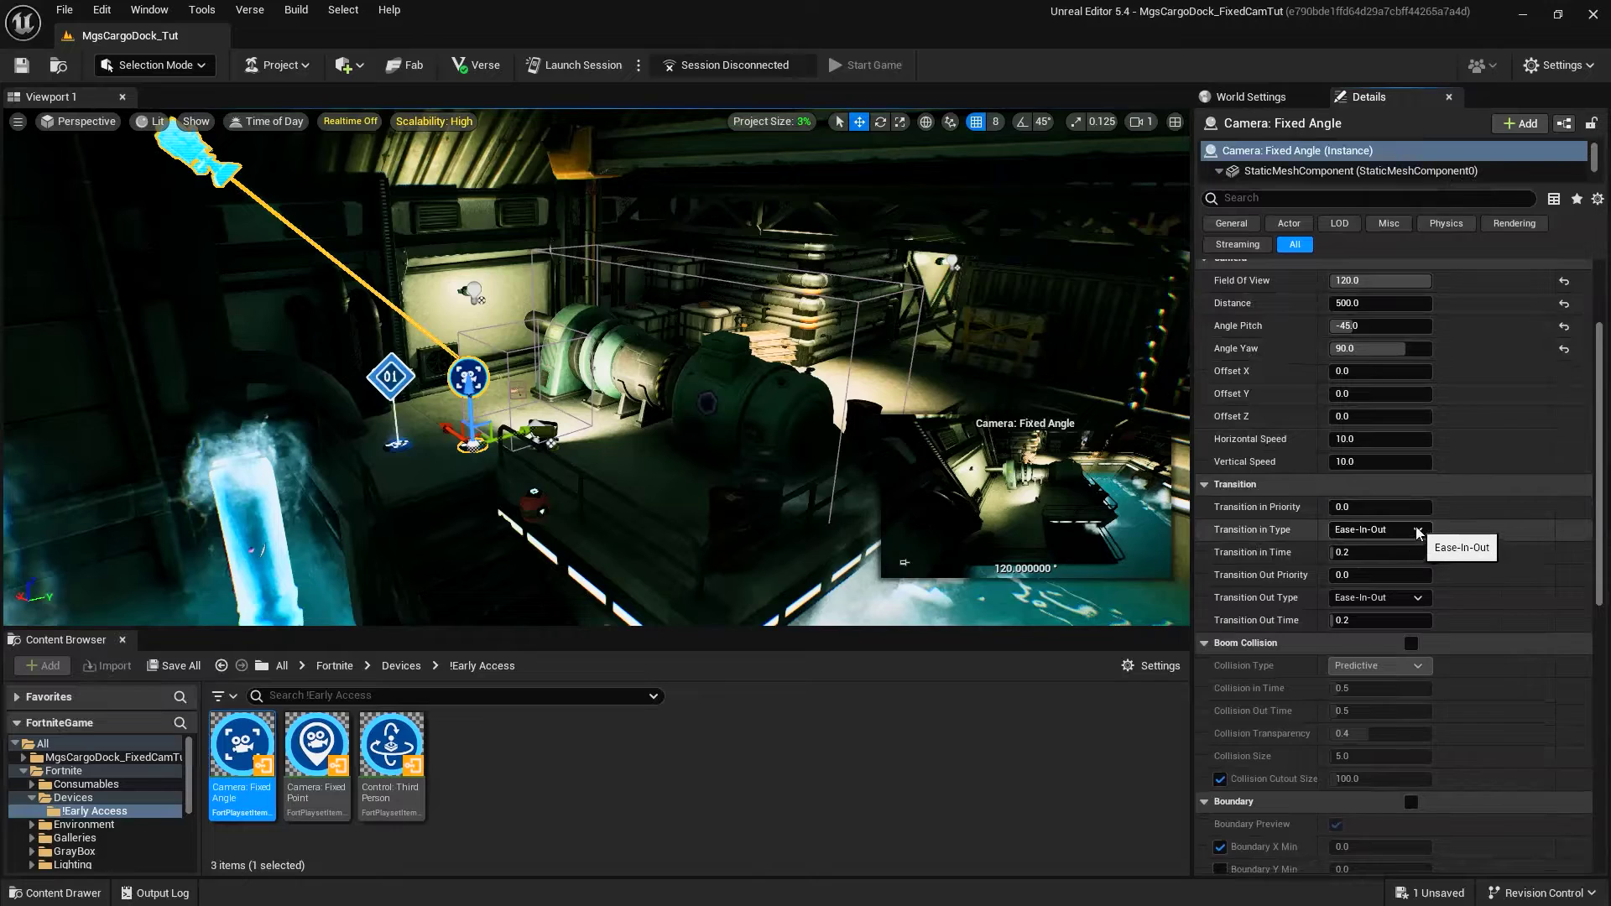
Step: Keep the camera's Transition in Type at Ease-In-Out and set its Transition Out Priority to 0.5
left_click(1417, 530)
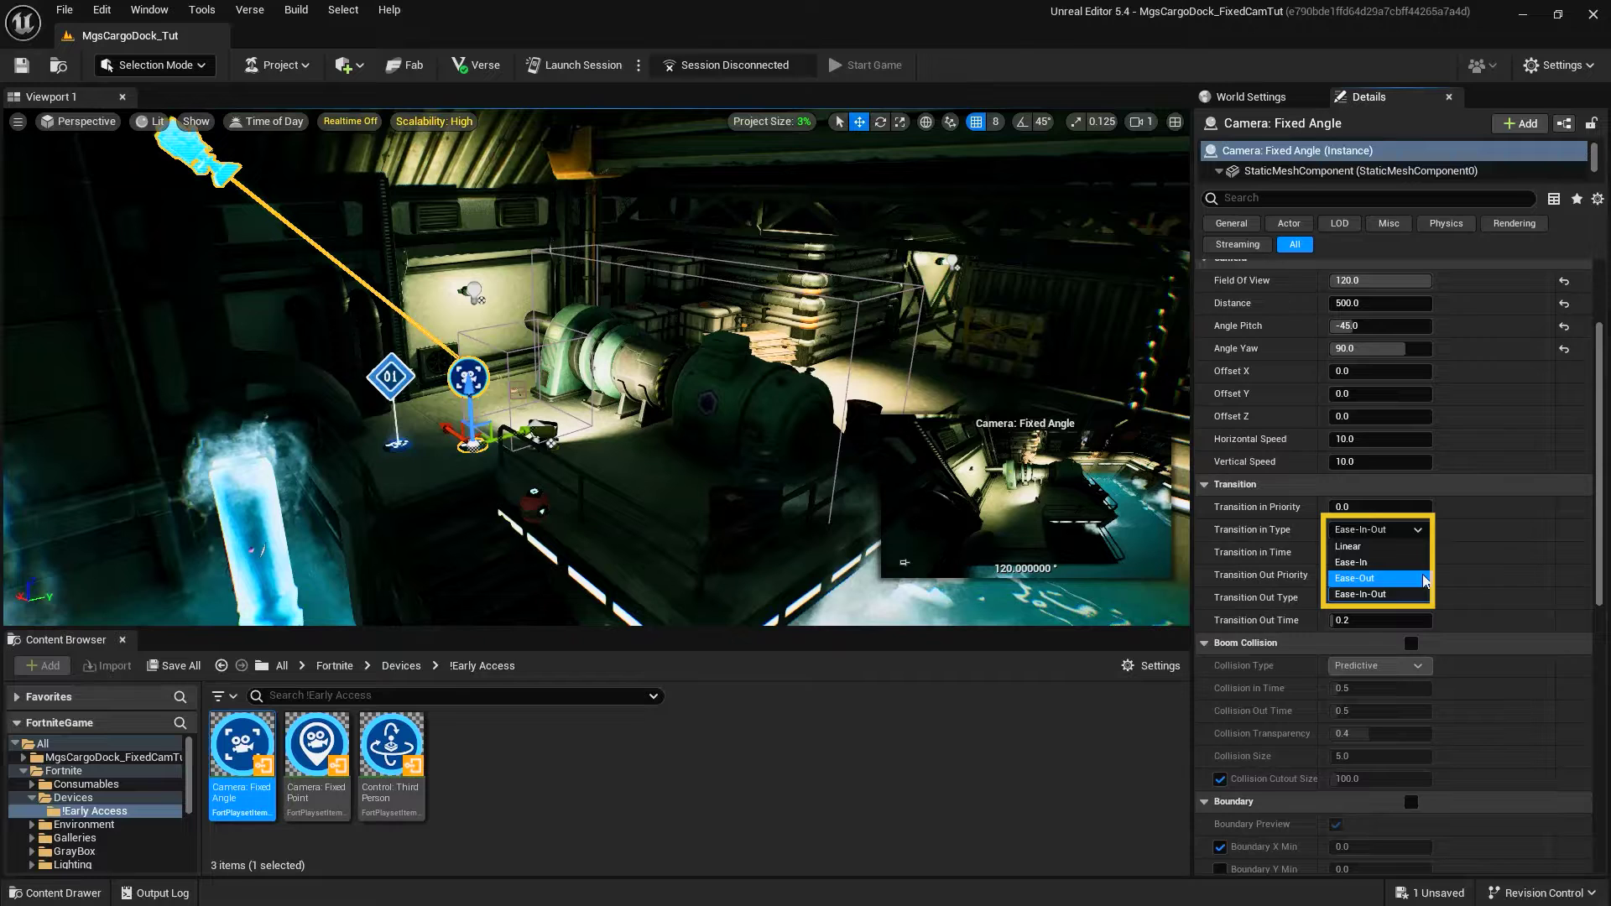
left_click(1425, 596)
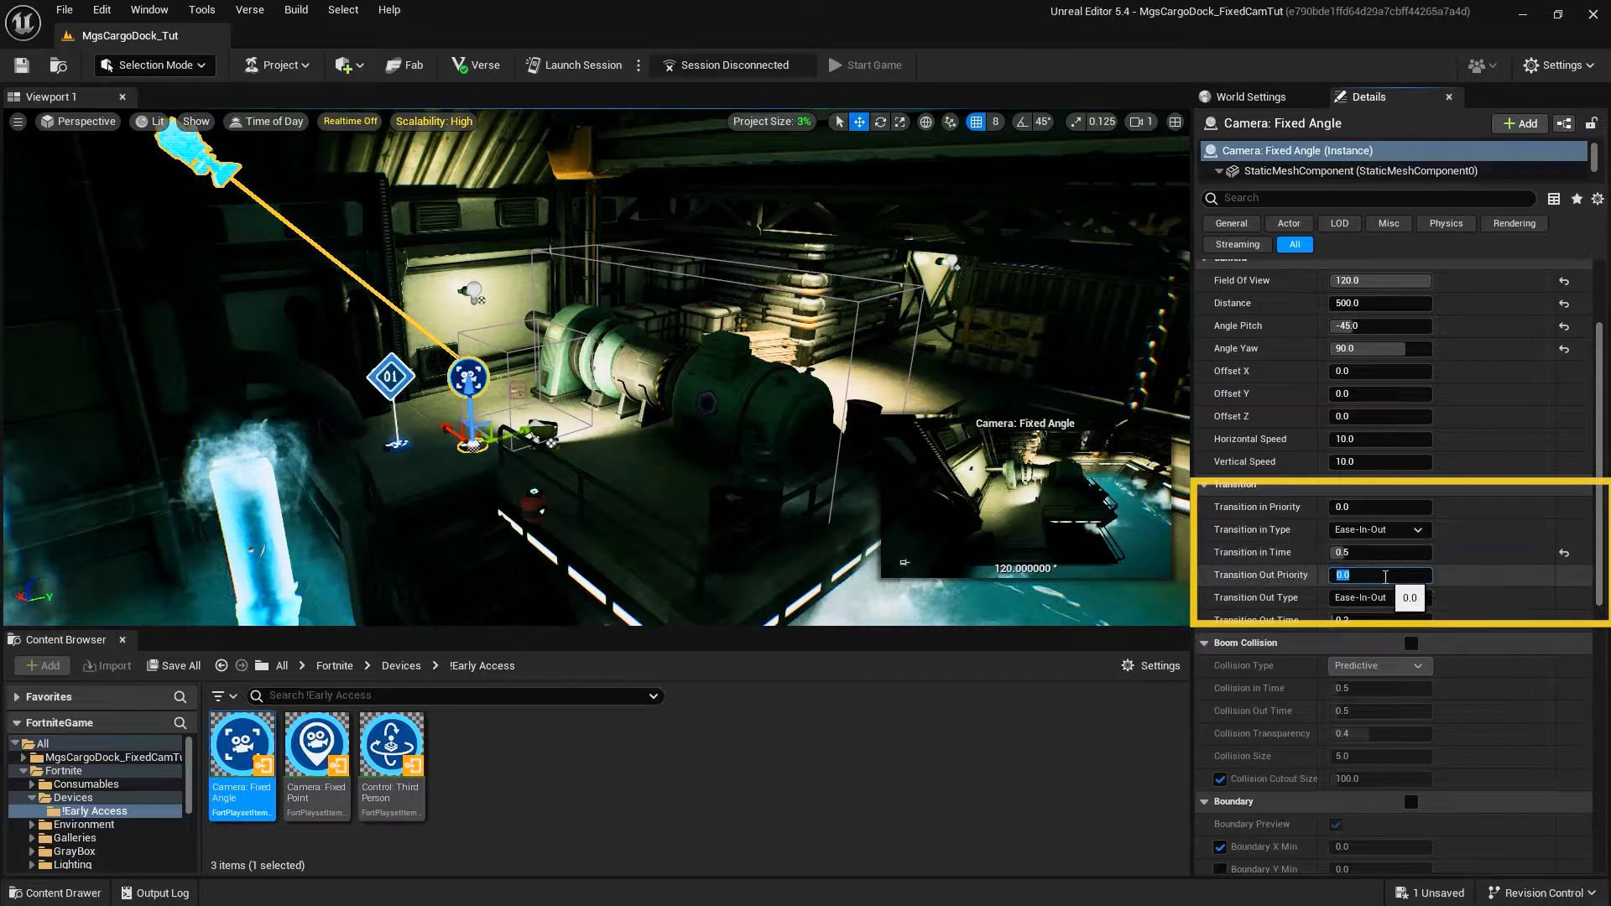
type("0.5")
key("Return")
Step: Enable Boom Collision for the Fixed Angle camera and set its Collision Type to Transparency
left_click_drag(1598, 577, 1600, 694)
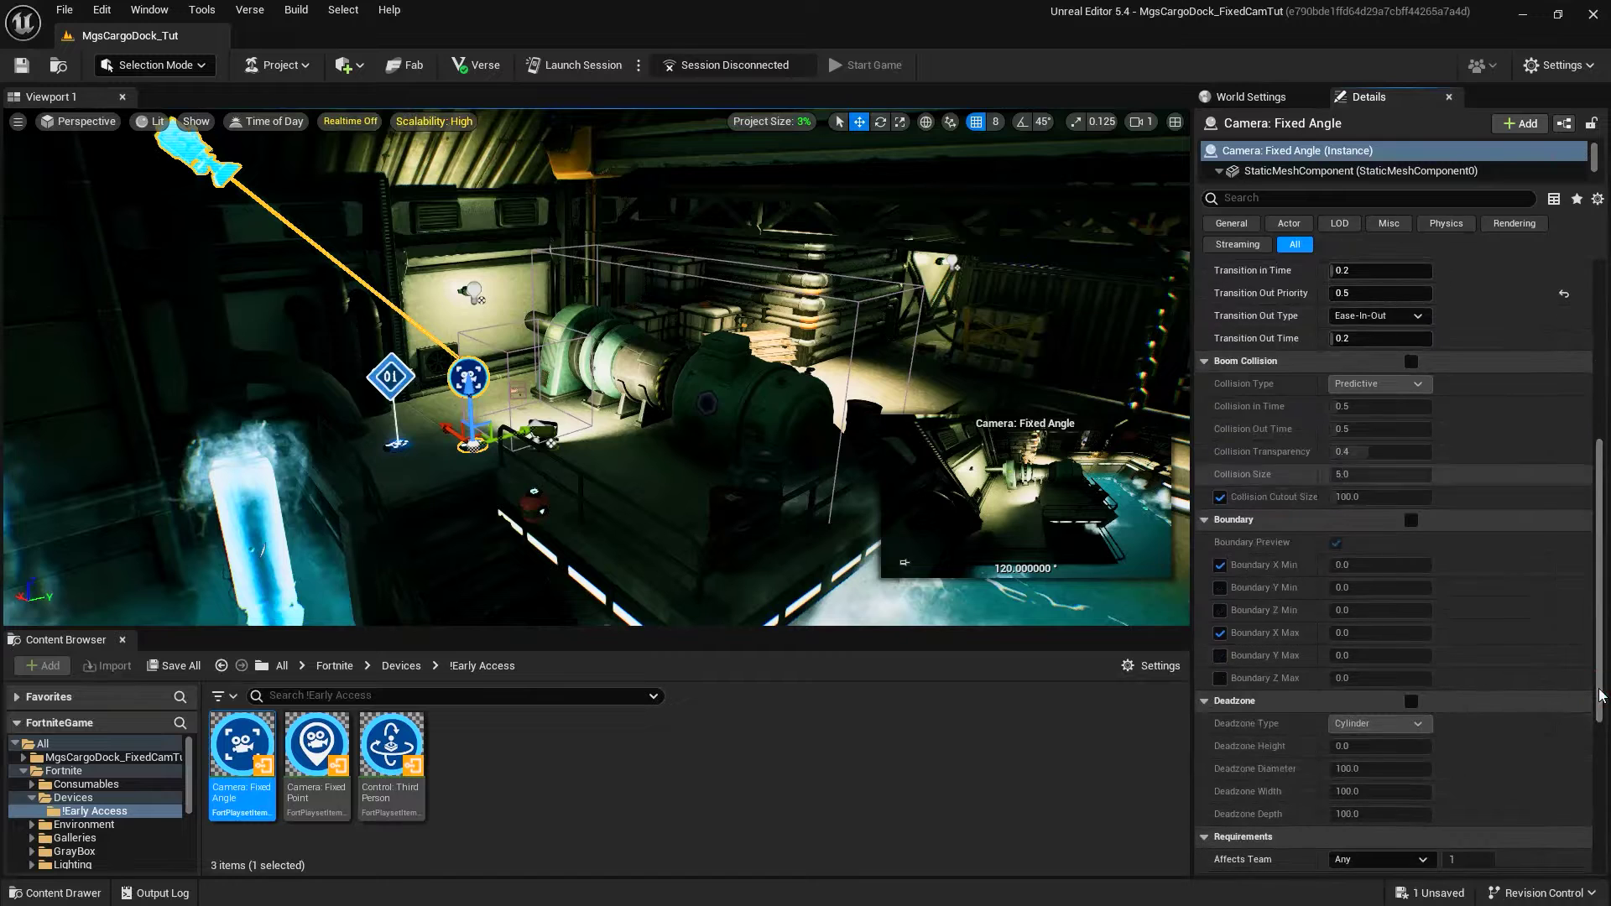
left_click(1412, 363)
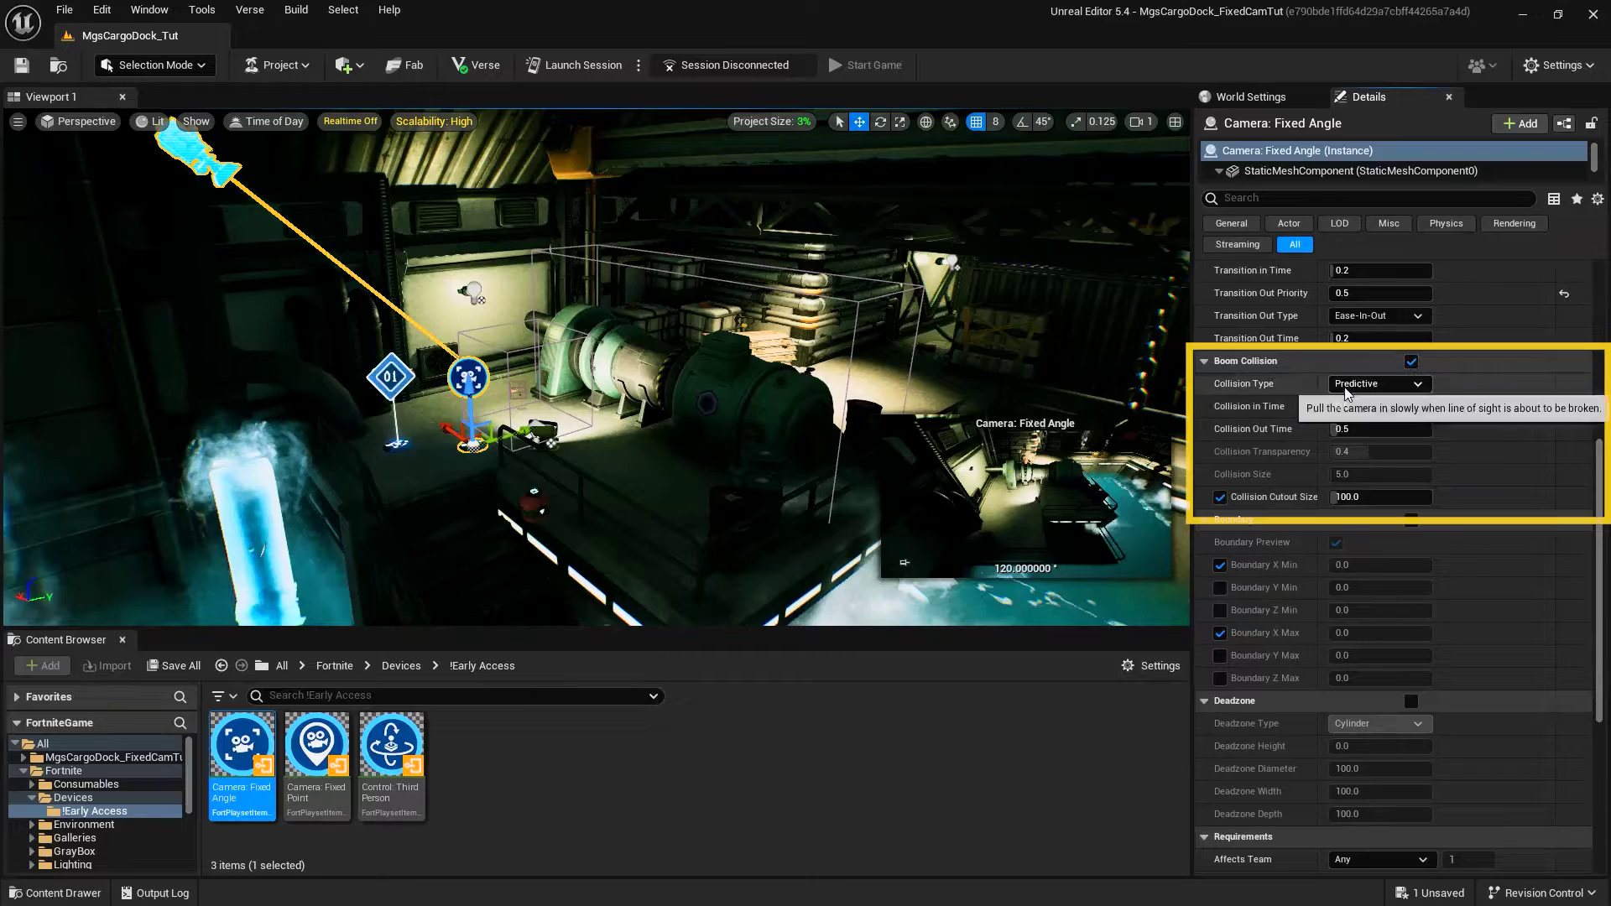
left_click(1389, 387)
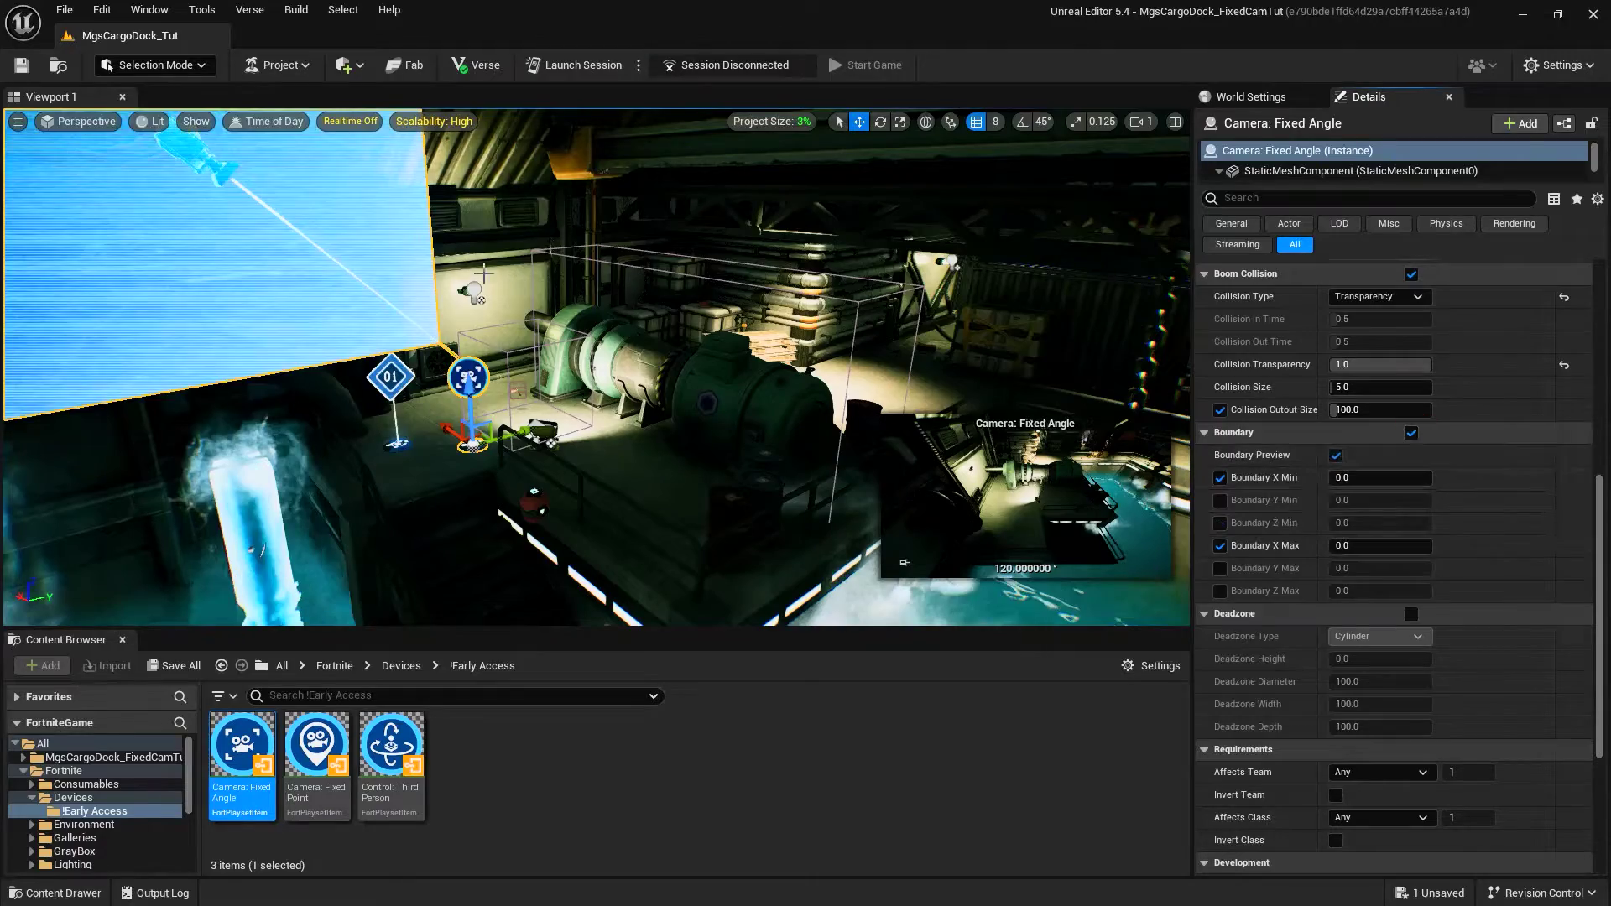
Step: Enable the camera's Boundary Y Min, Boundary Z Min, Boundary Y Max and Boundary Z Max limits
right_click_drag(617, 267, 491, 231)
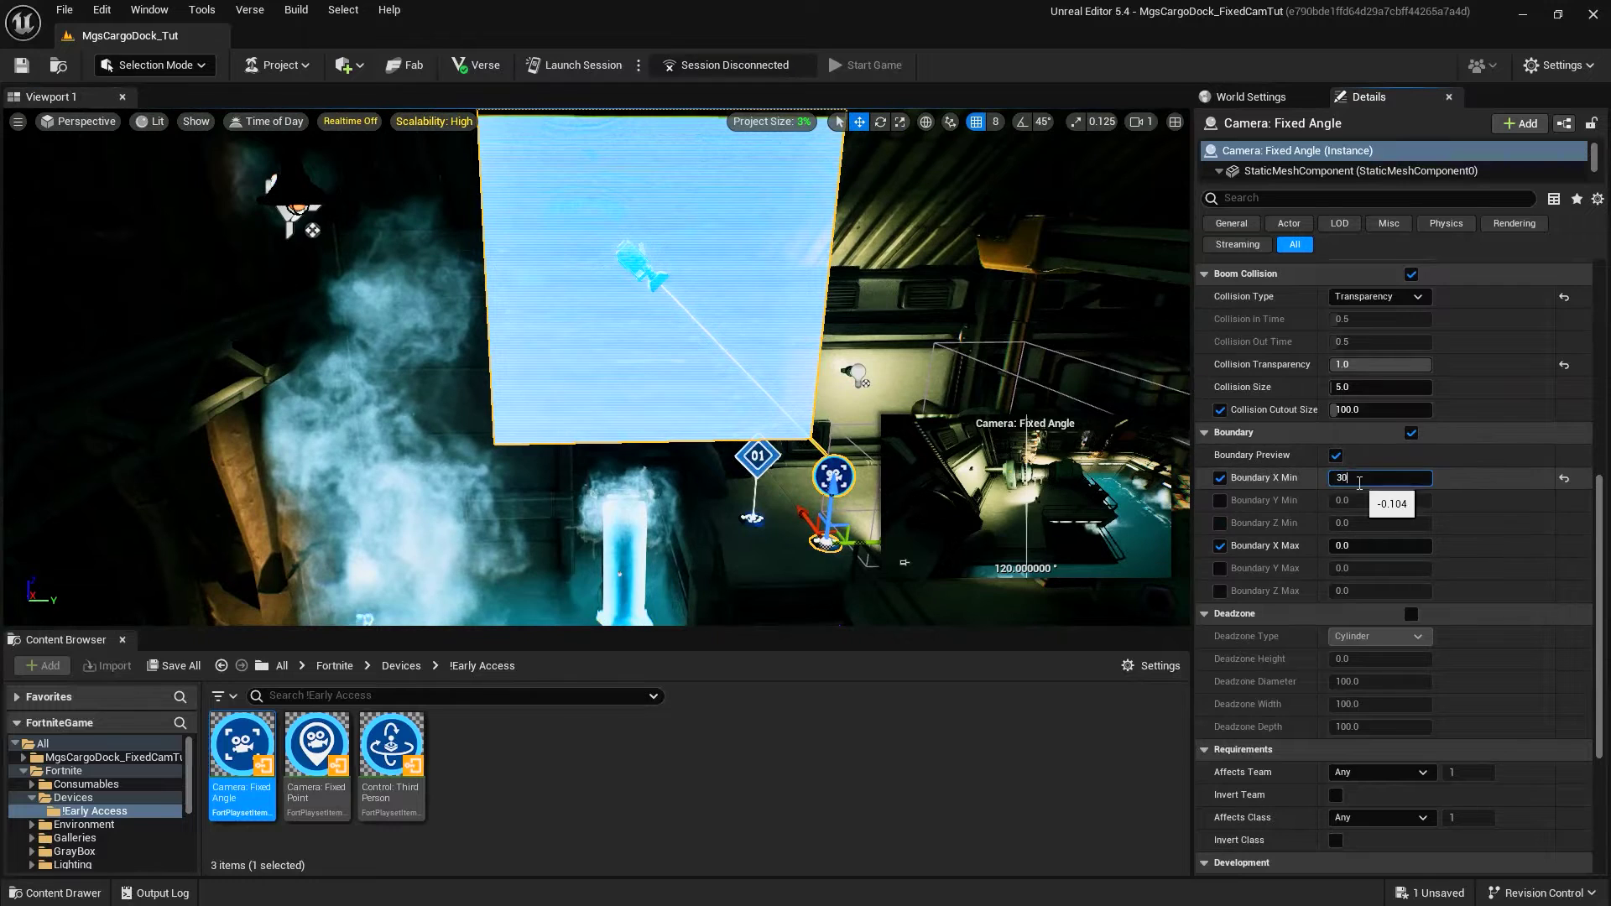
left_click(1220, 502)
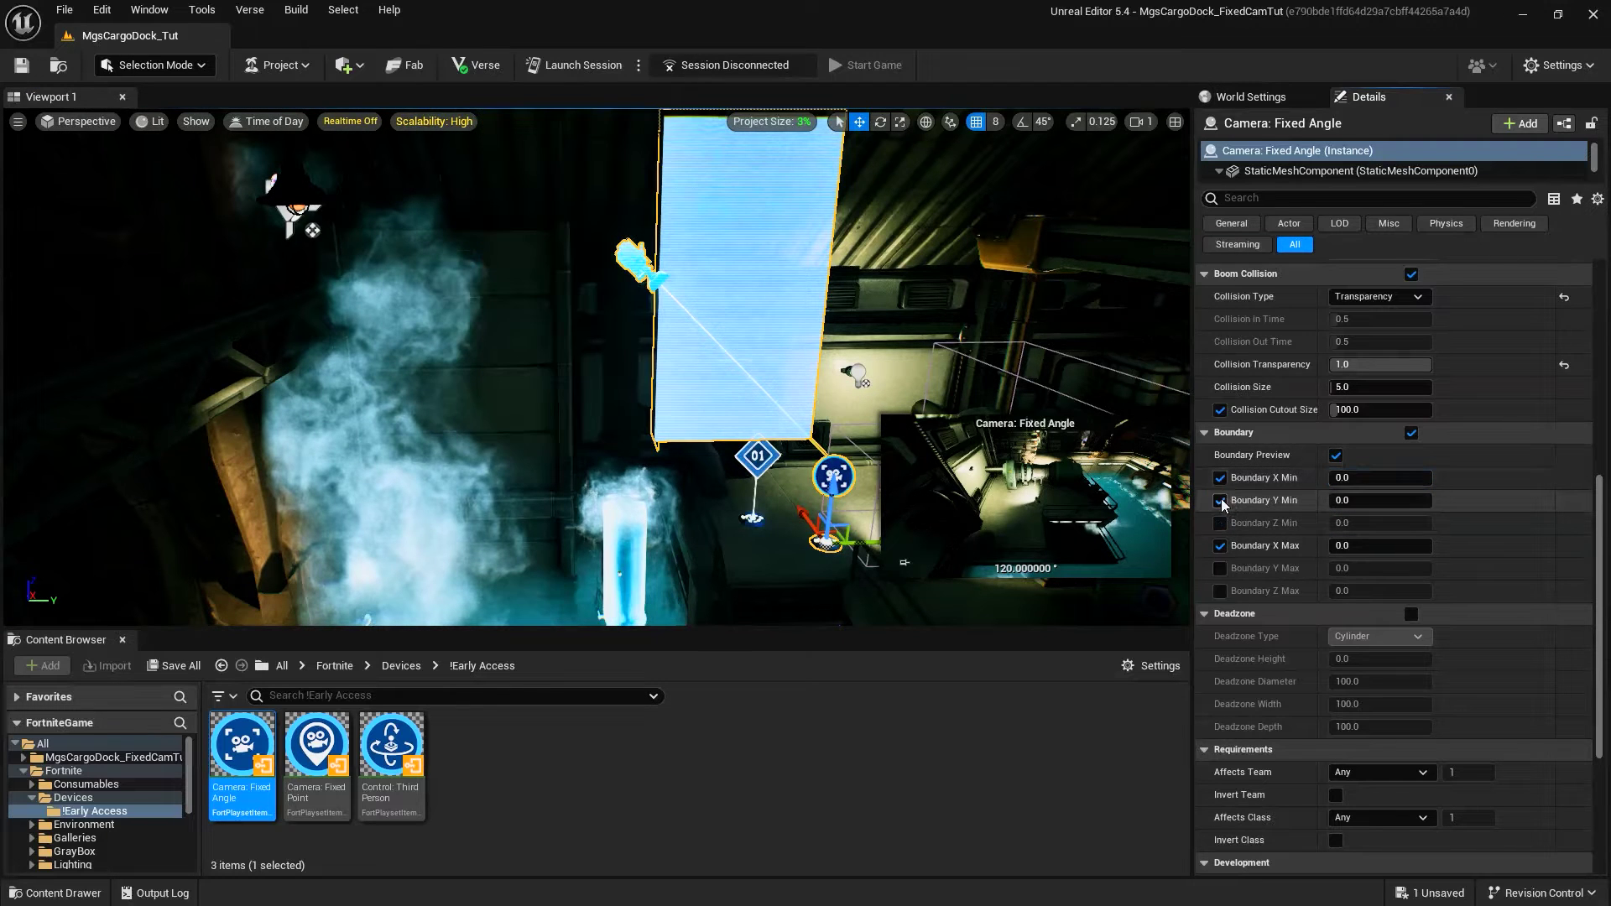
left_click(1220, 523)
left_click(1222, 569)
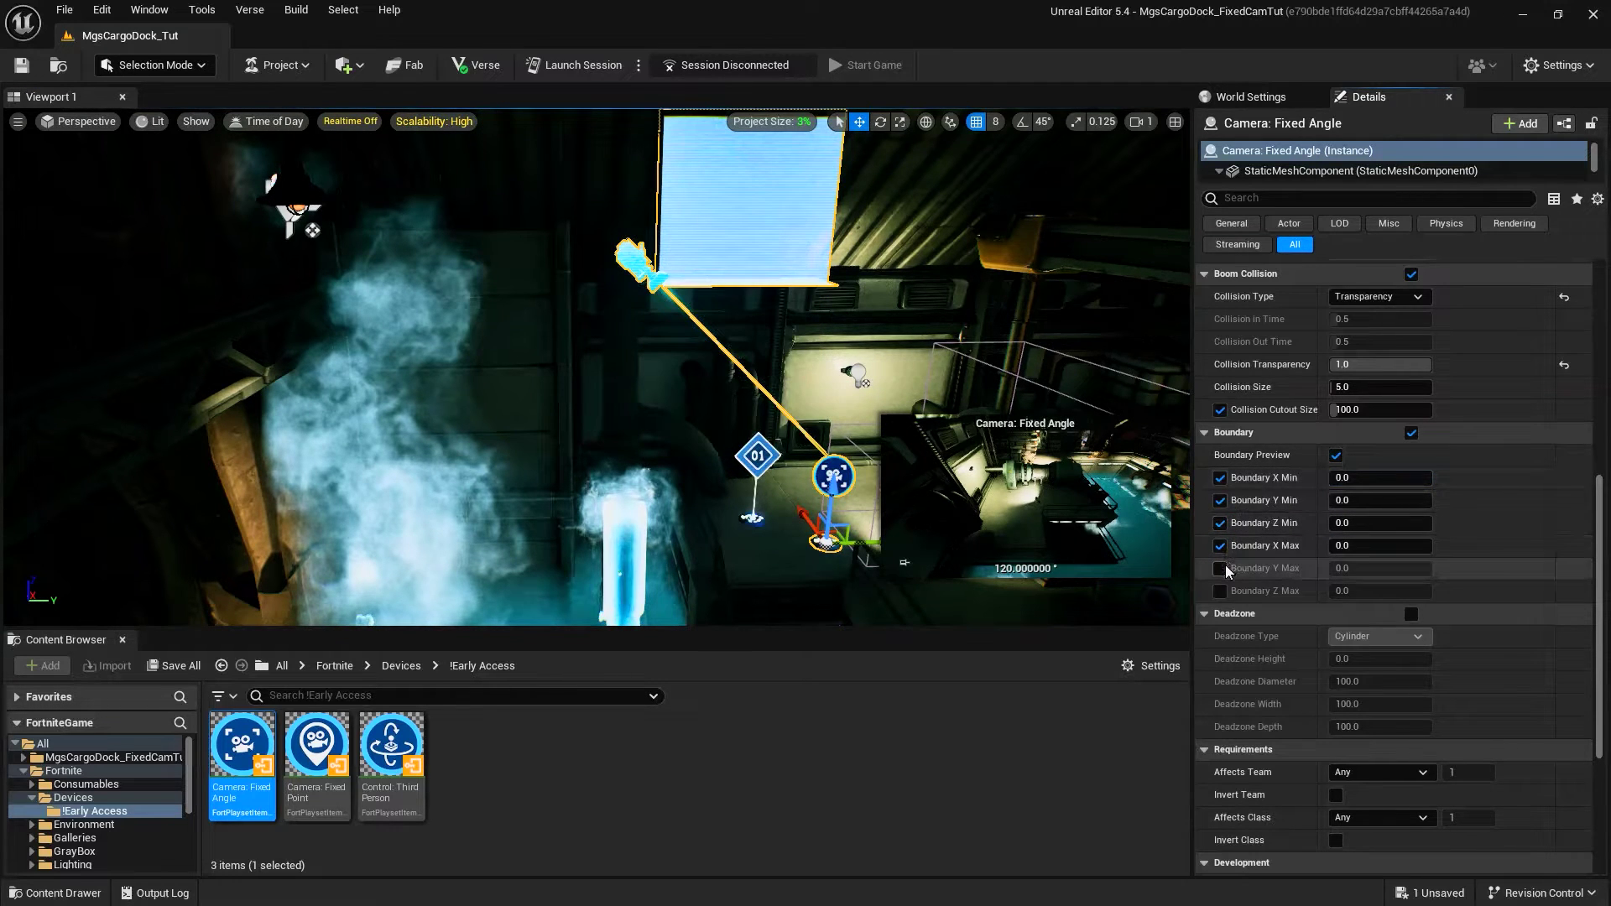
left_click(1222, 591)
right_click_drag(679, 341, 639, 328)
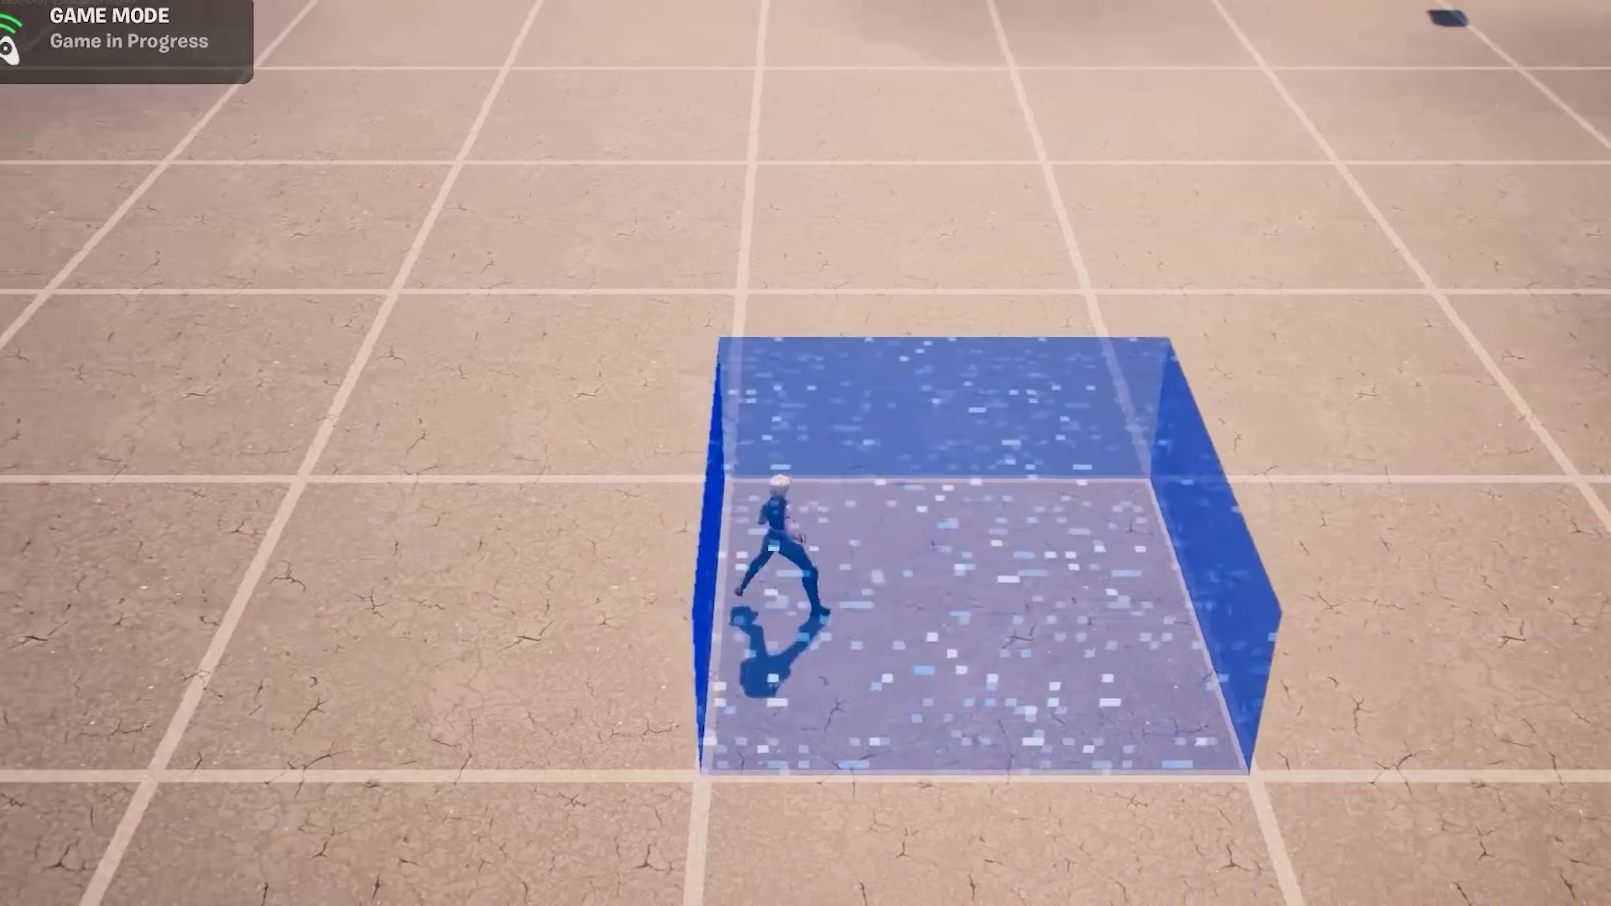
key("a")
key("a")
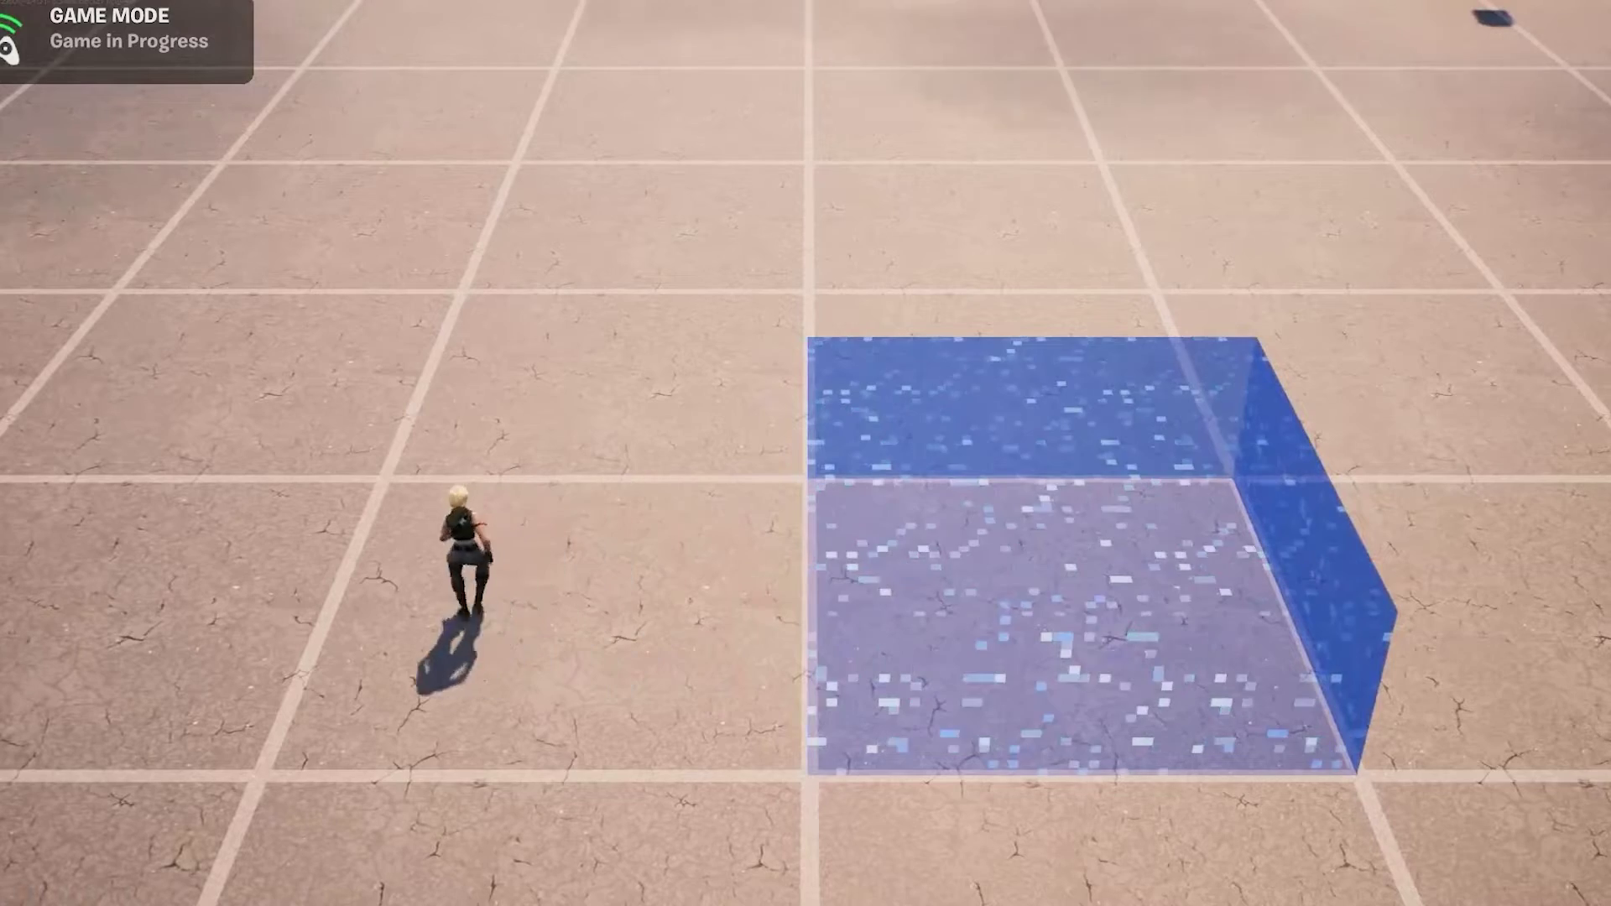
key("d")
key("d")
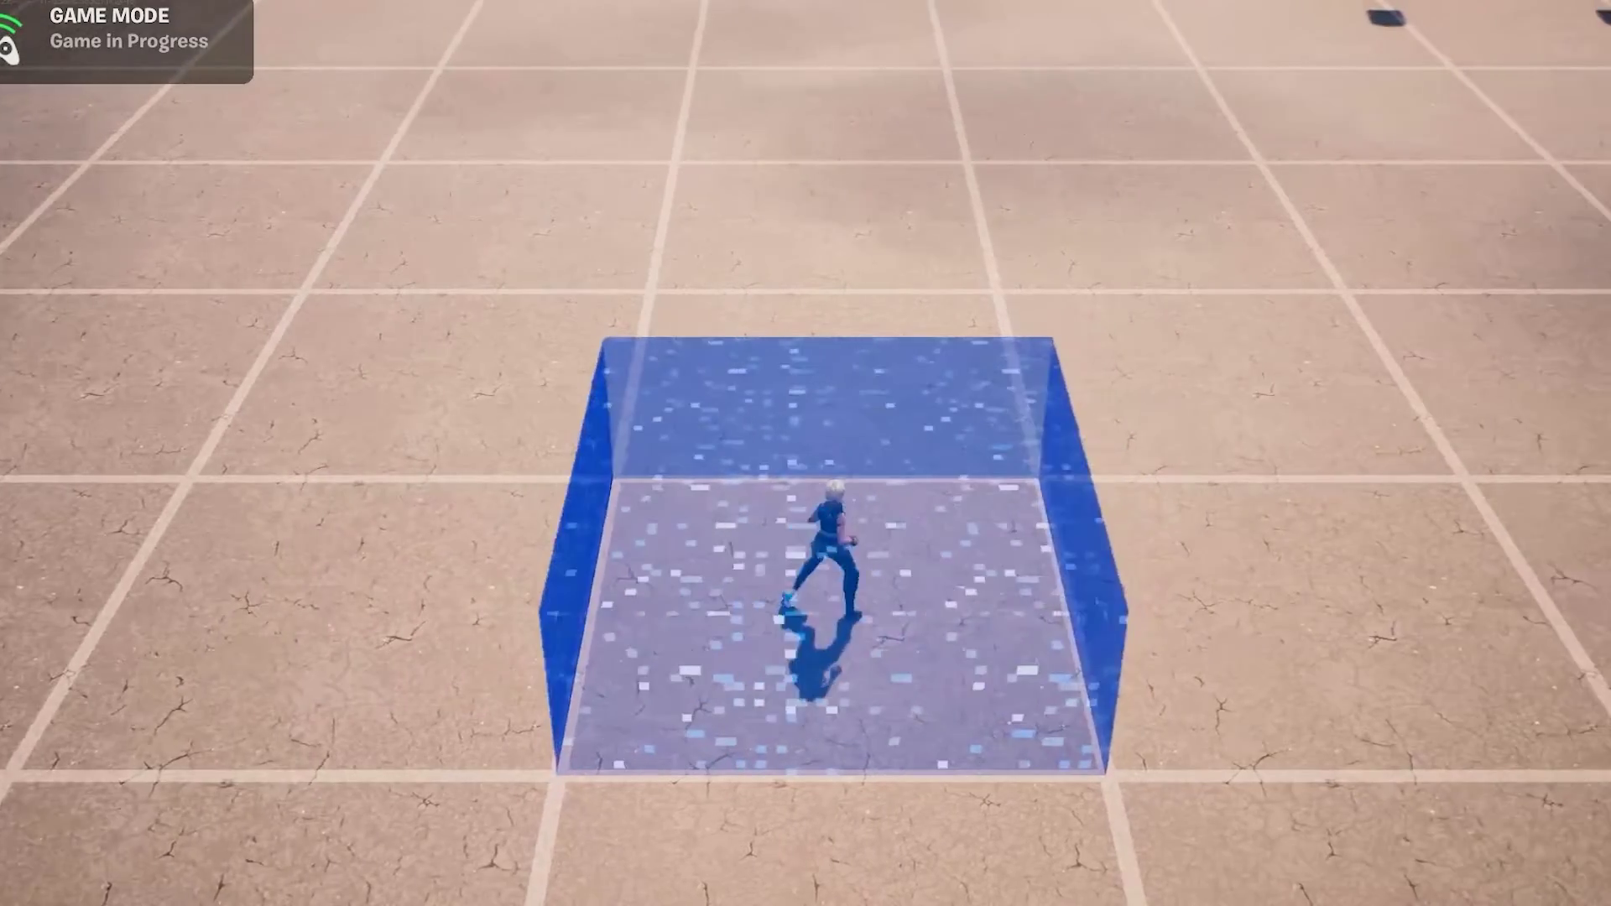
key("a")
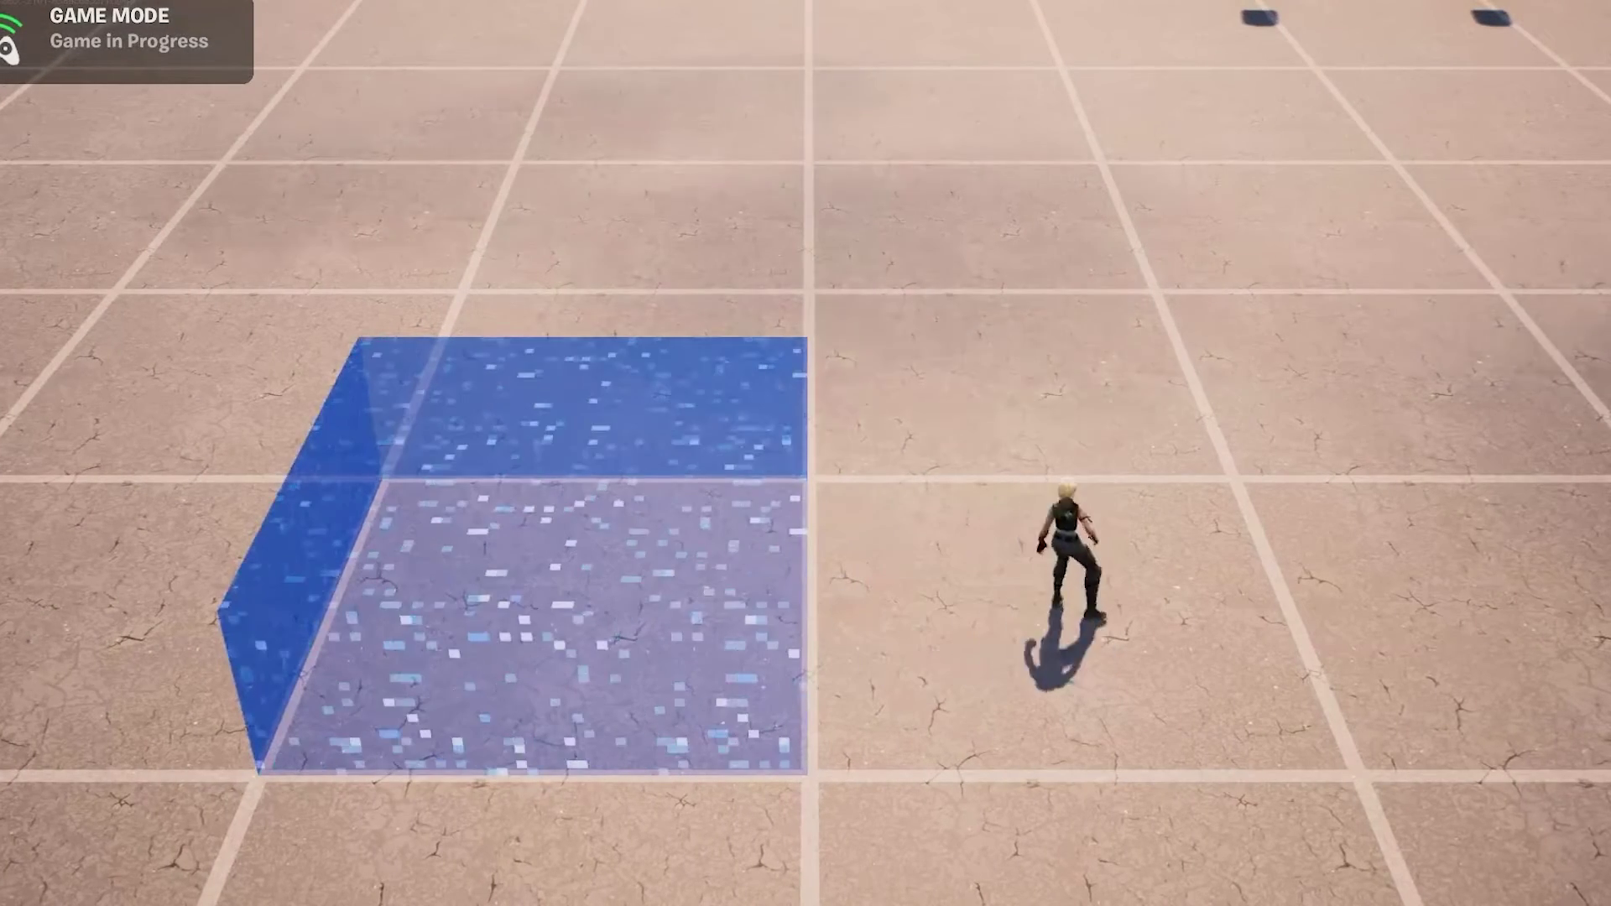
key("a")
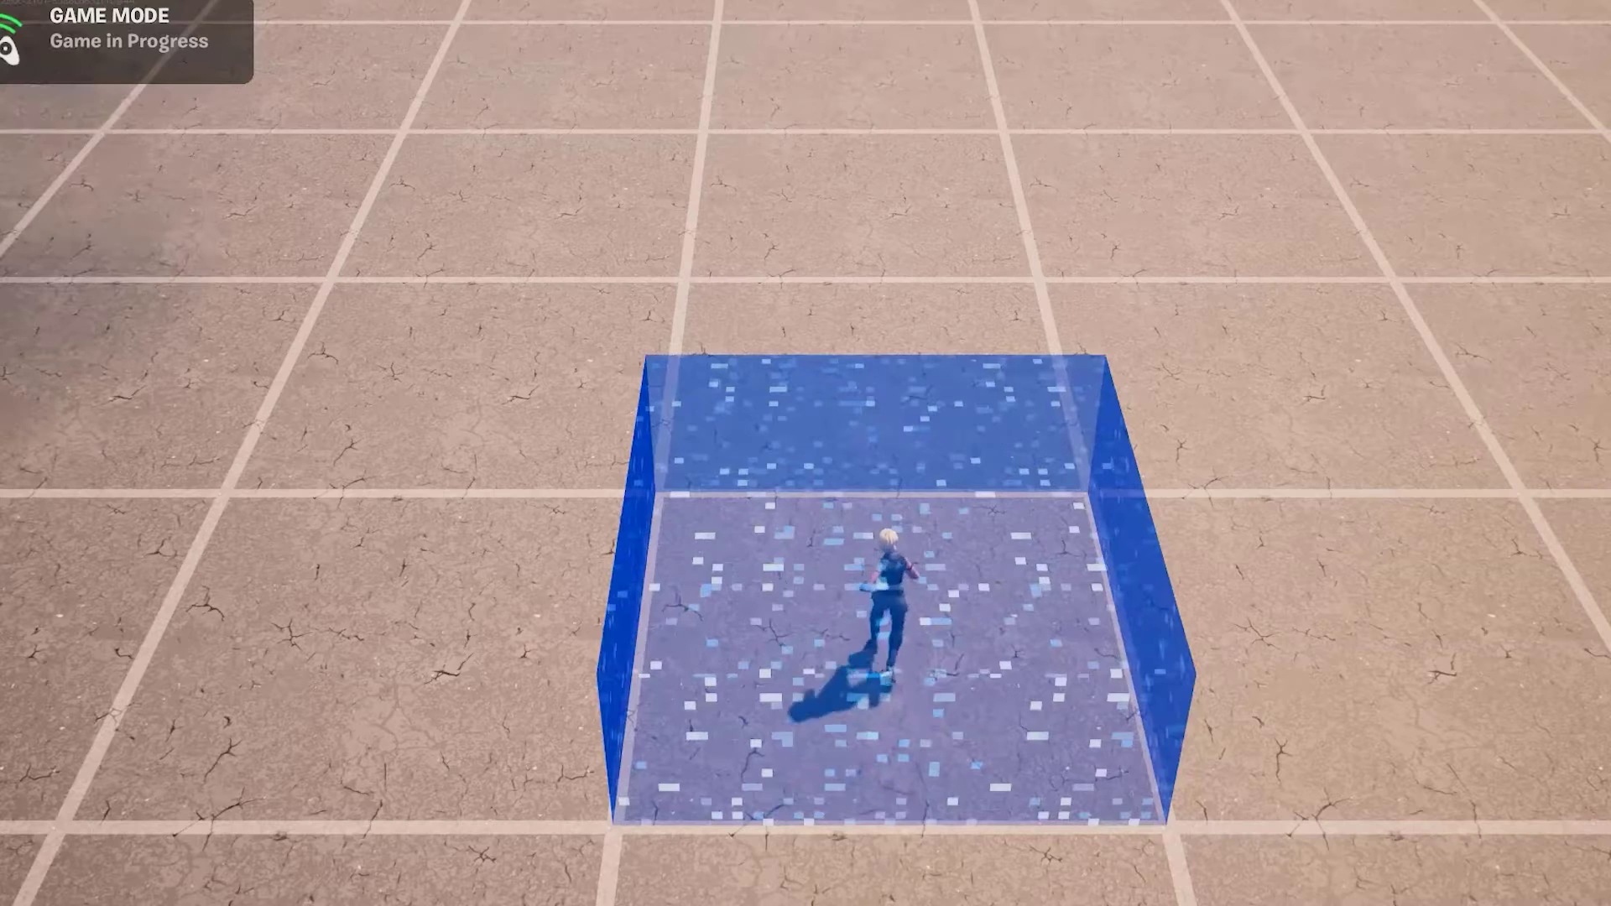
key("w")
key("d")
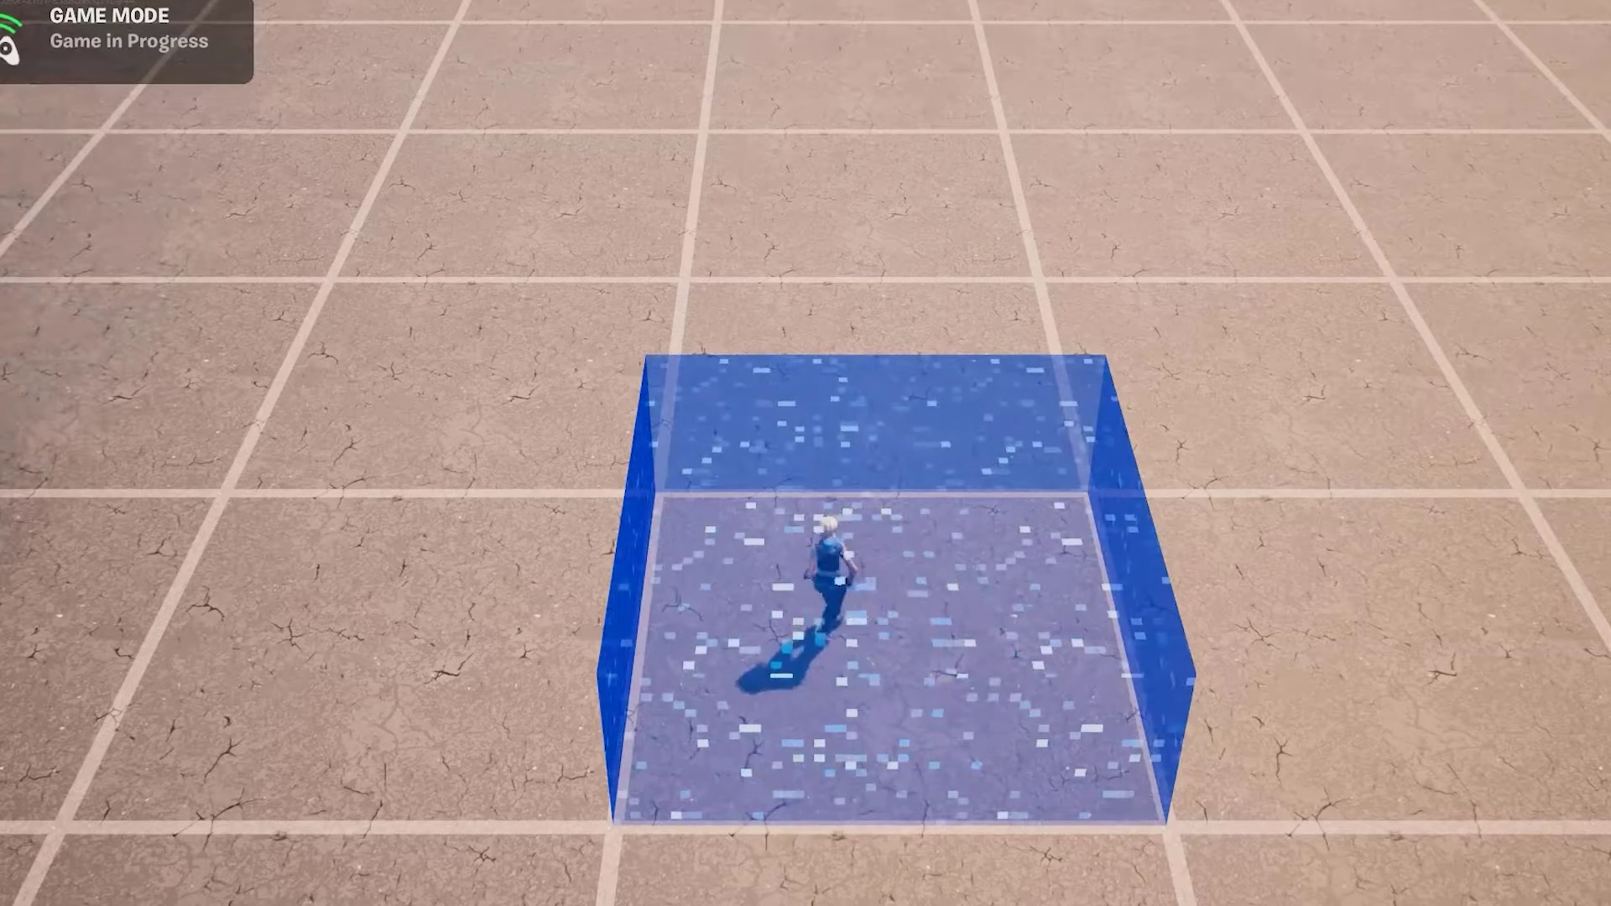
key("w")
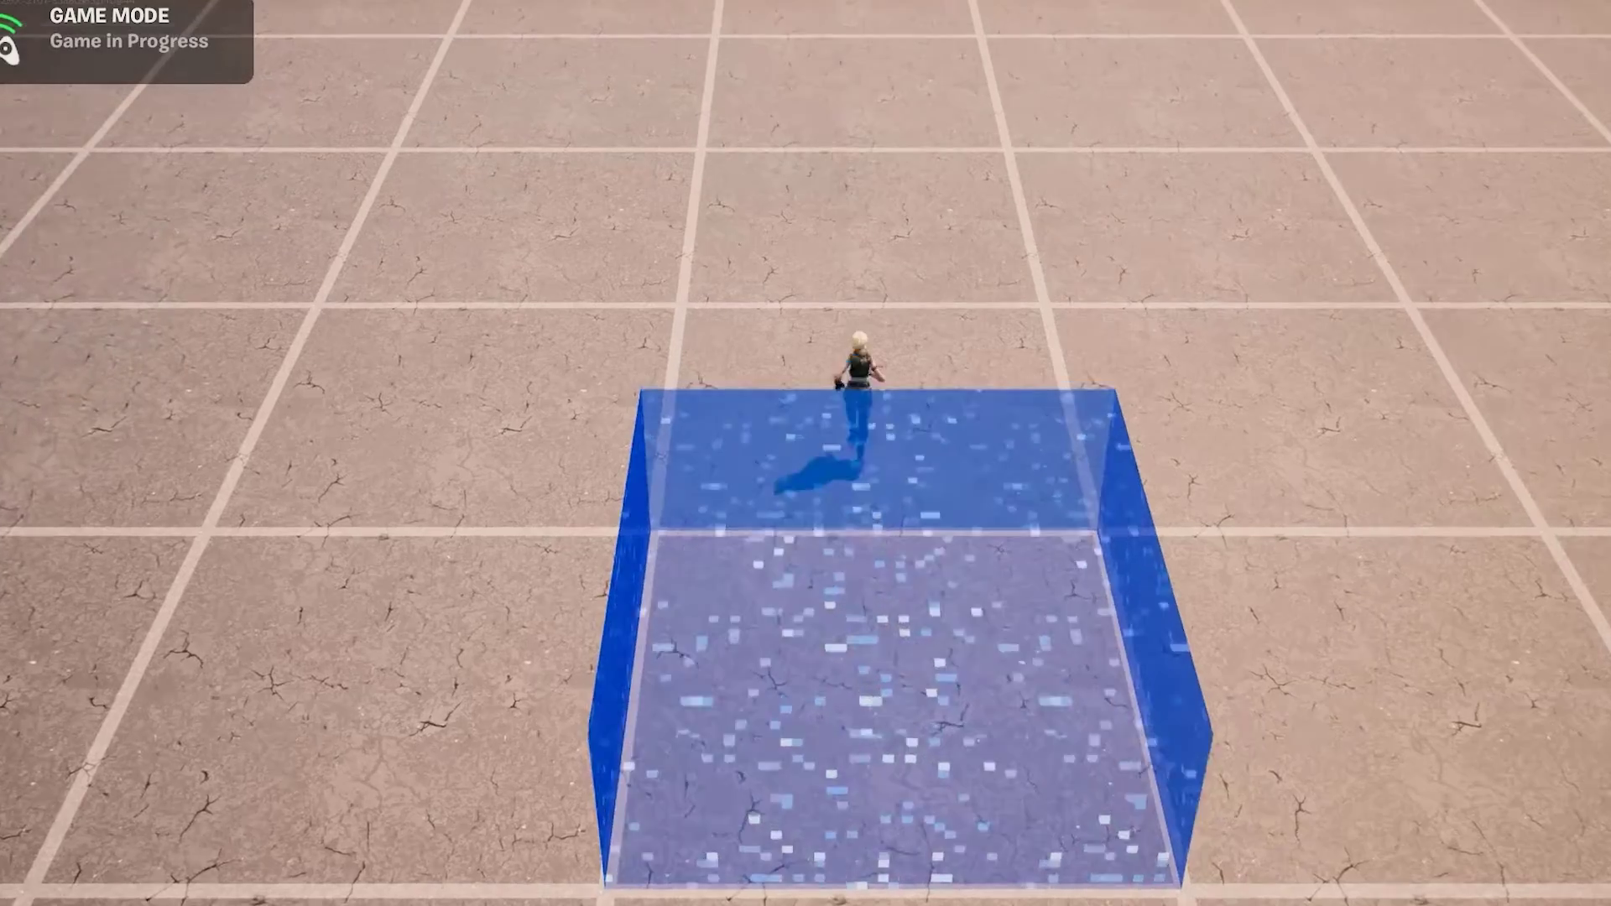
key("w")
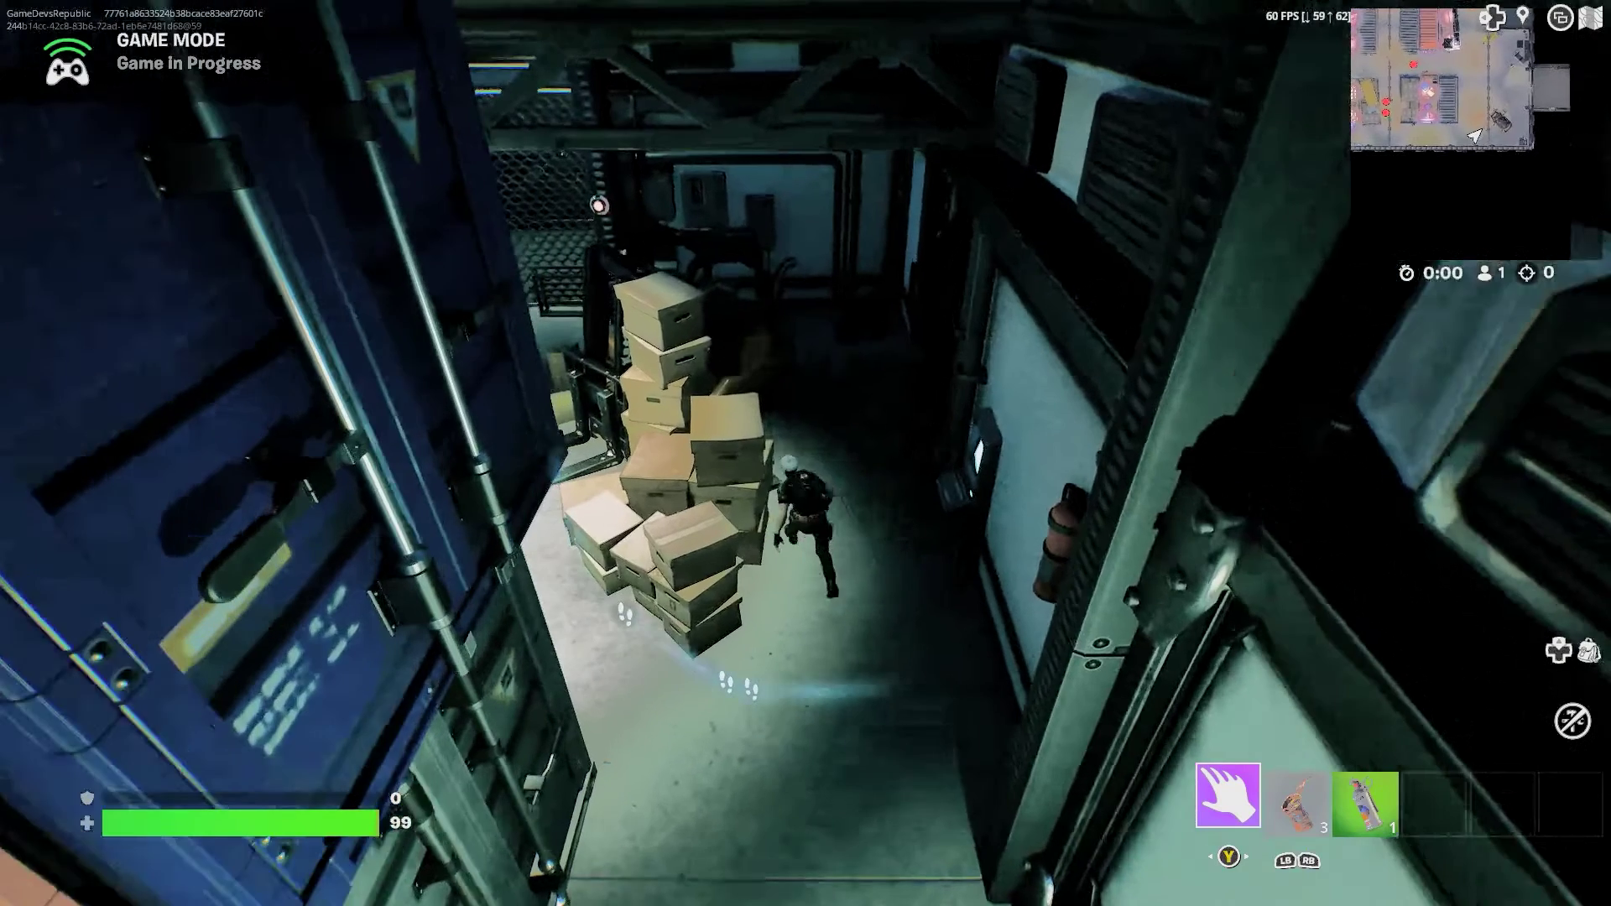
key("w")
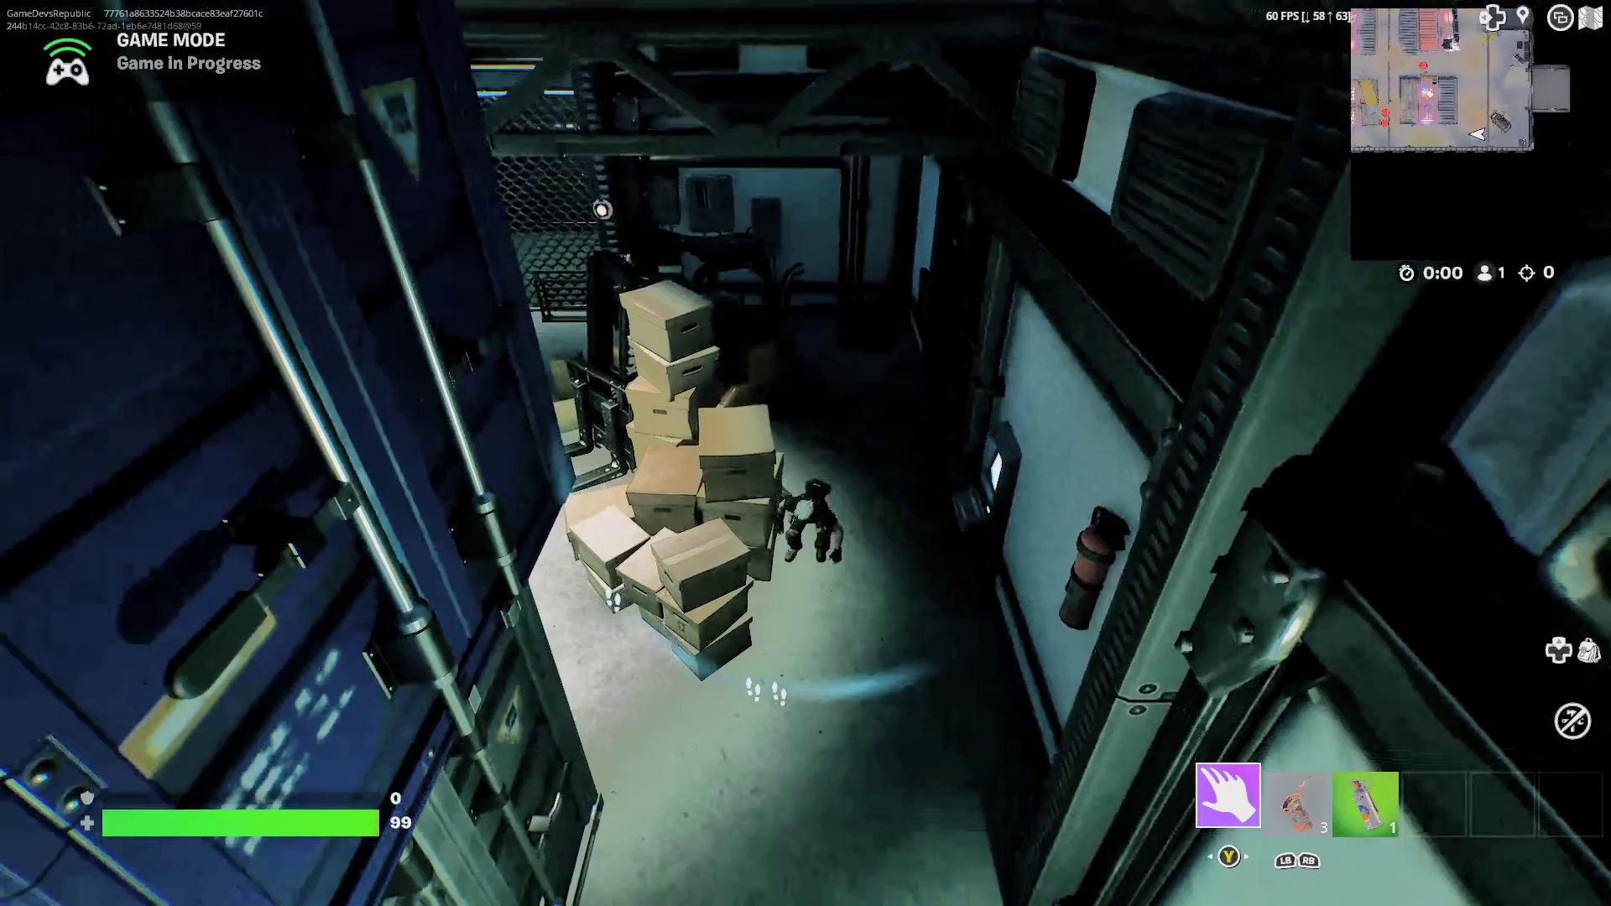
key("w")
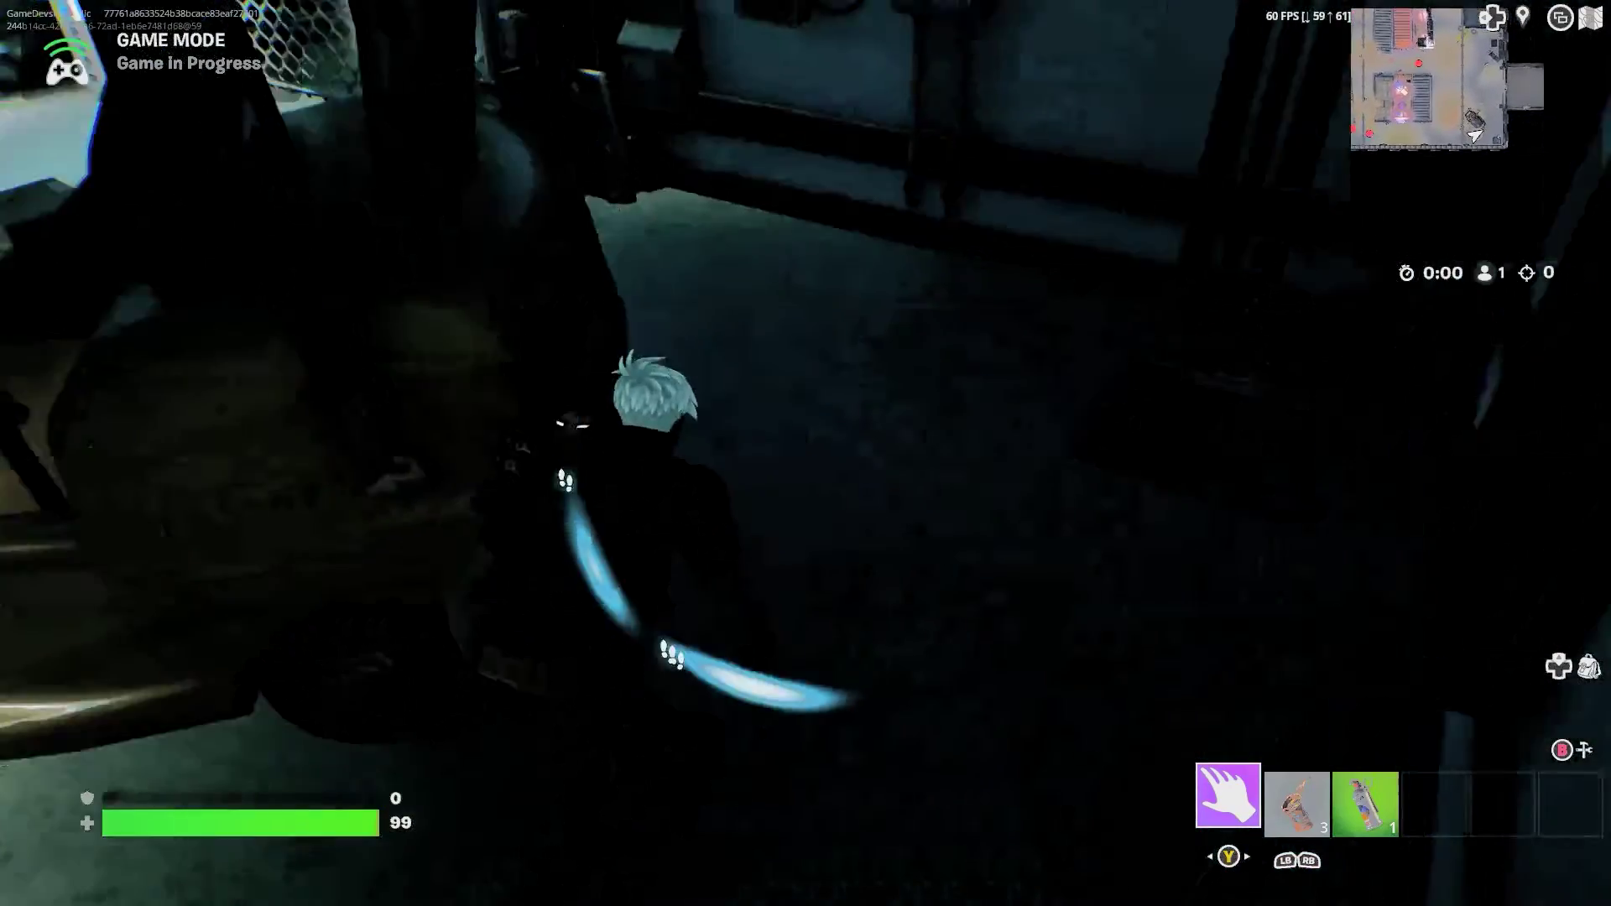
key("w")
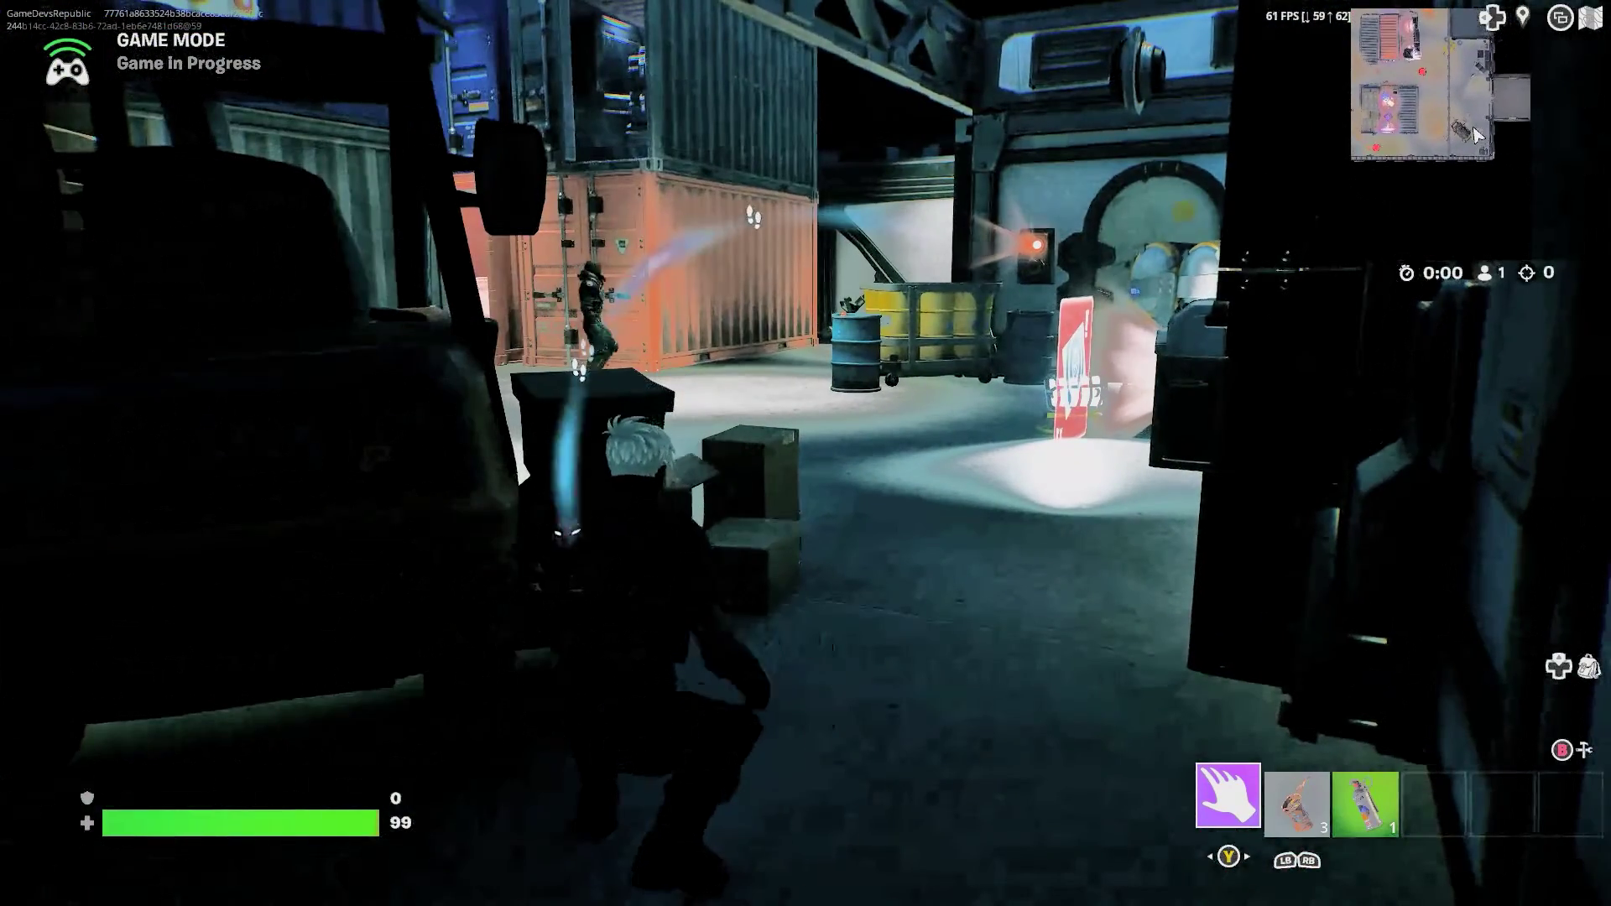
key("2")
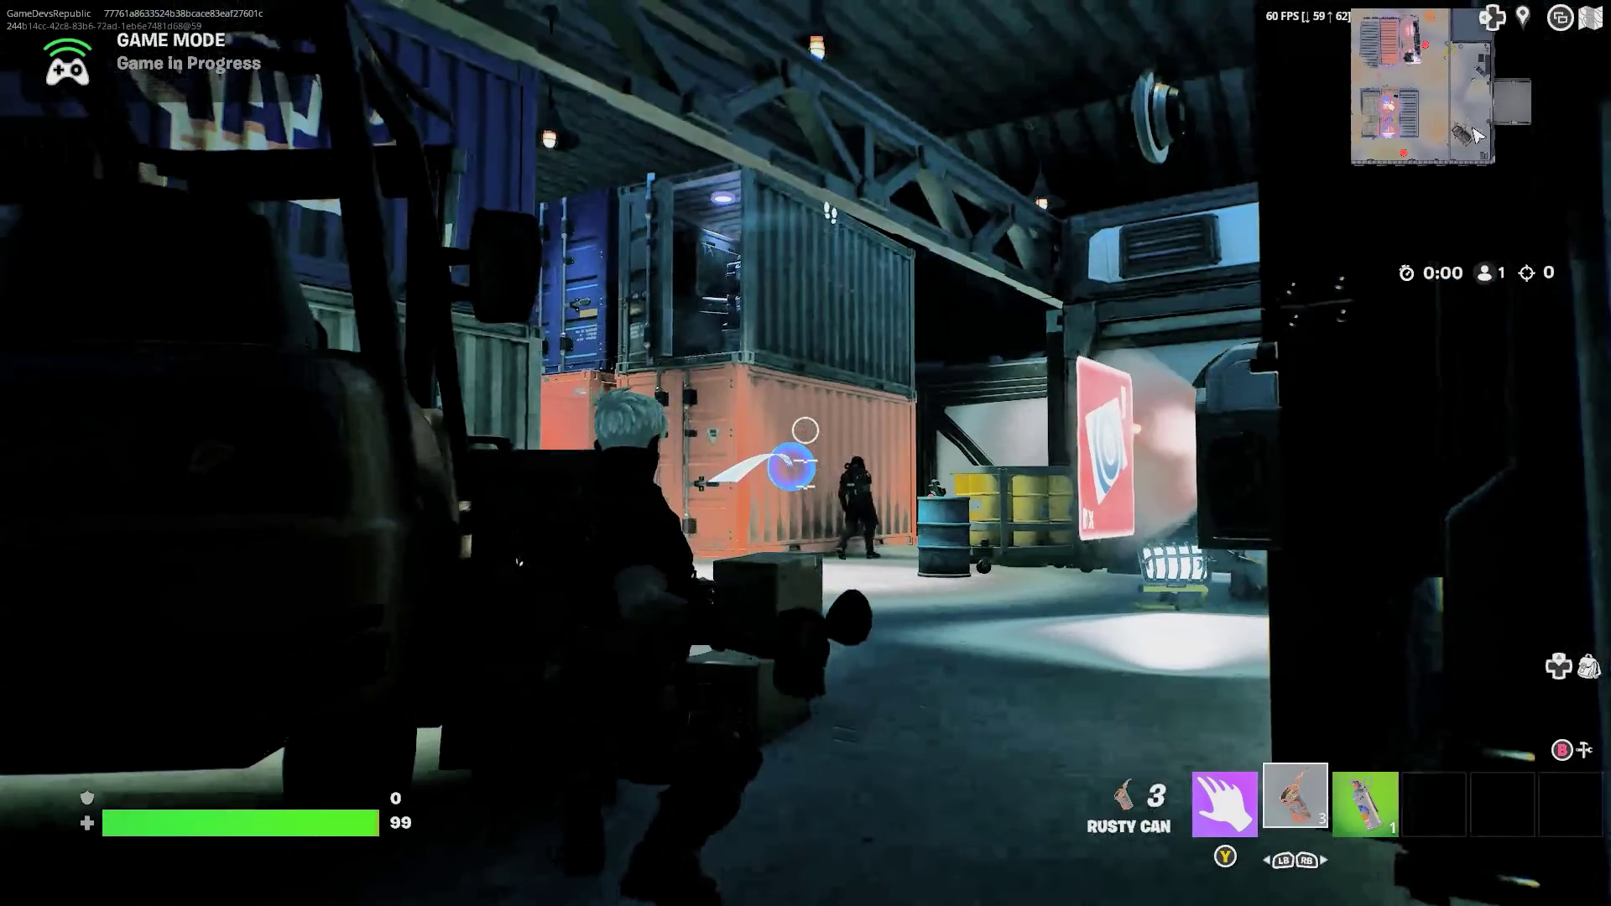
left_click(806, 430)
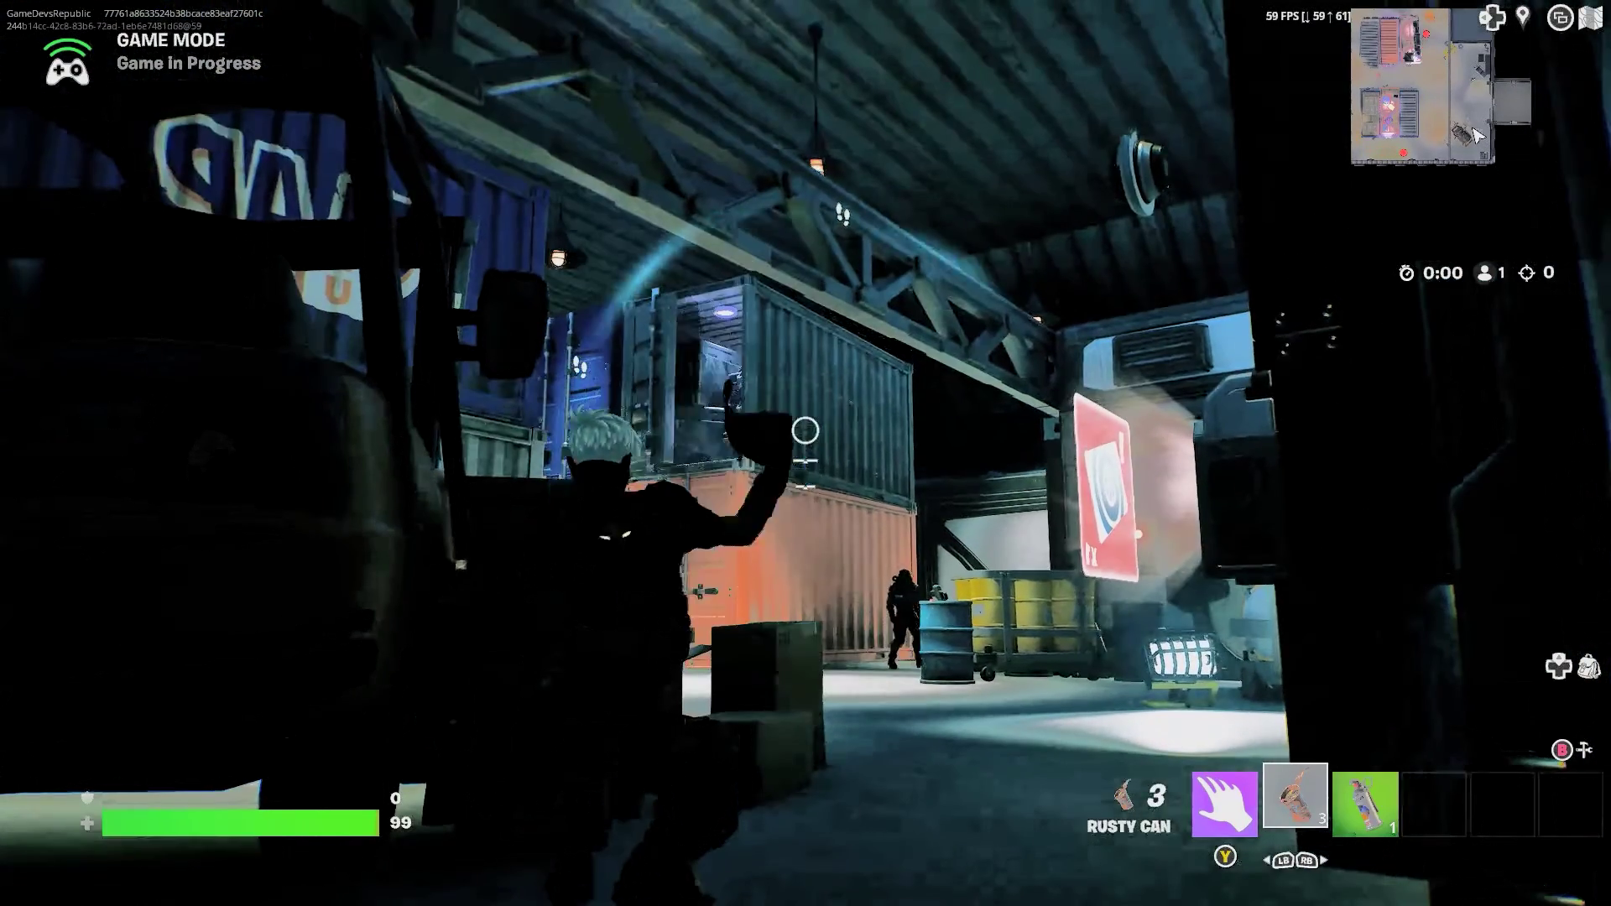